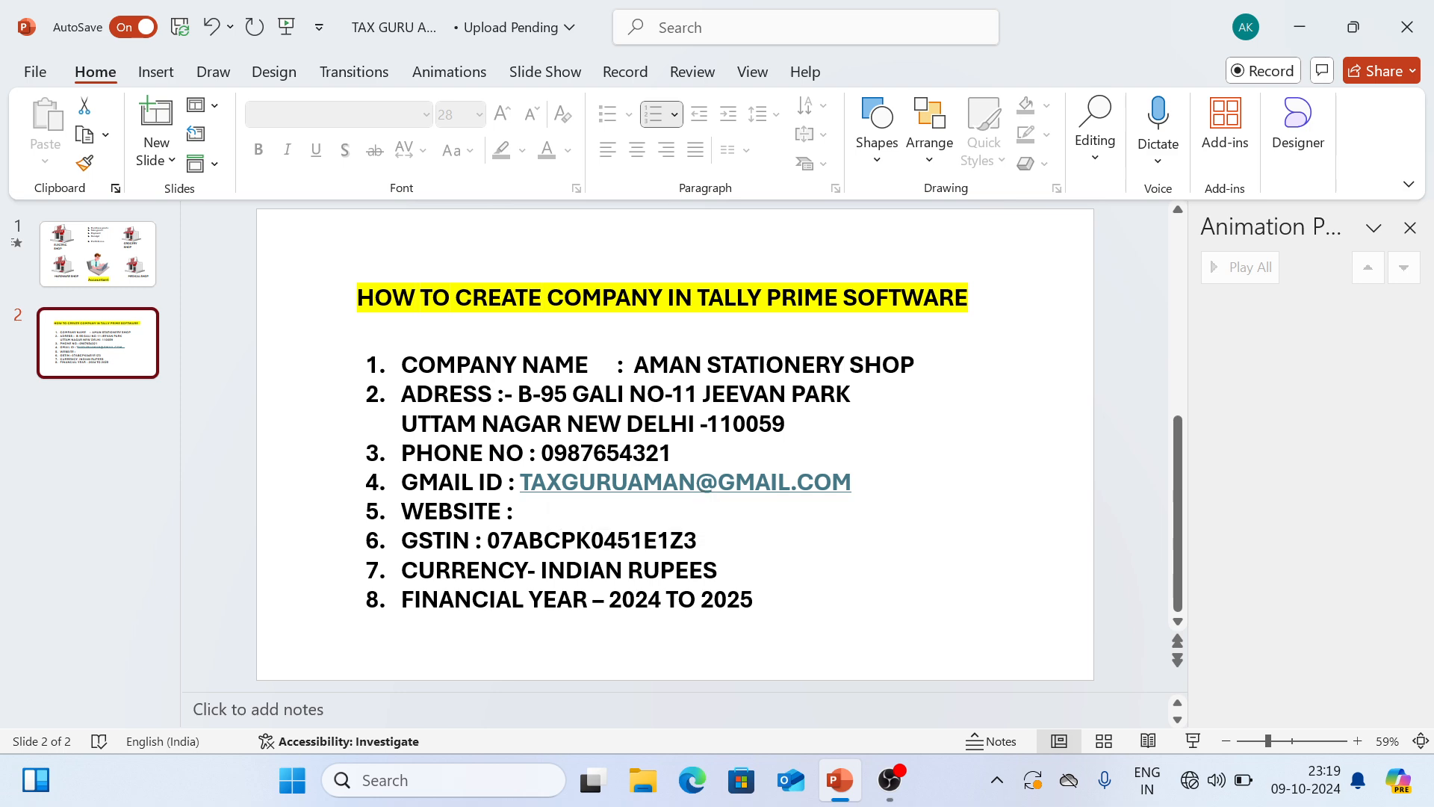
double_click(588, 540)
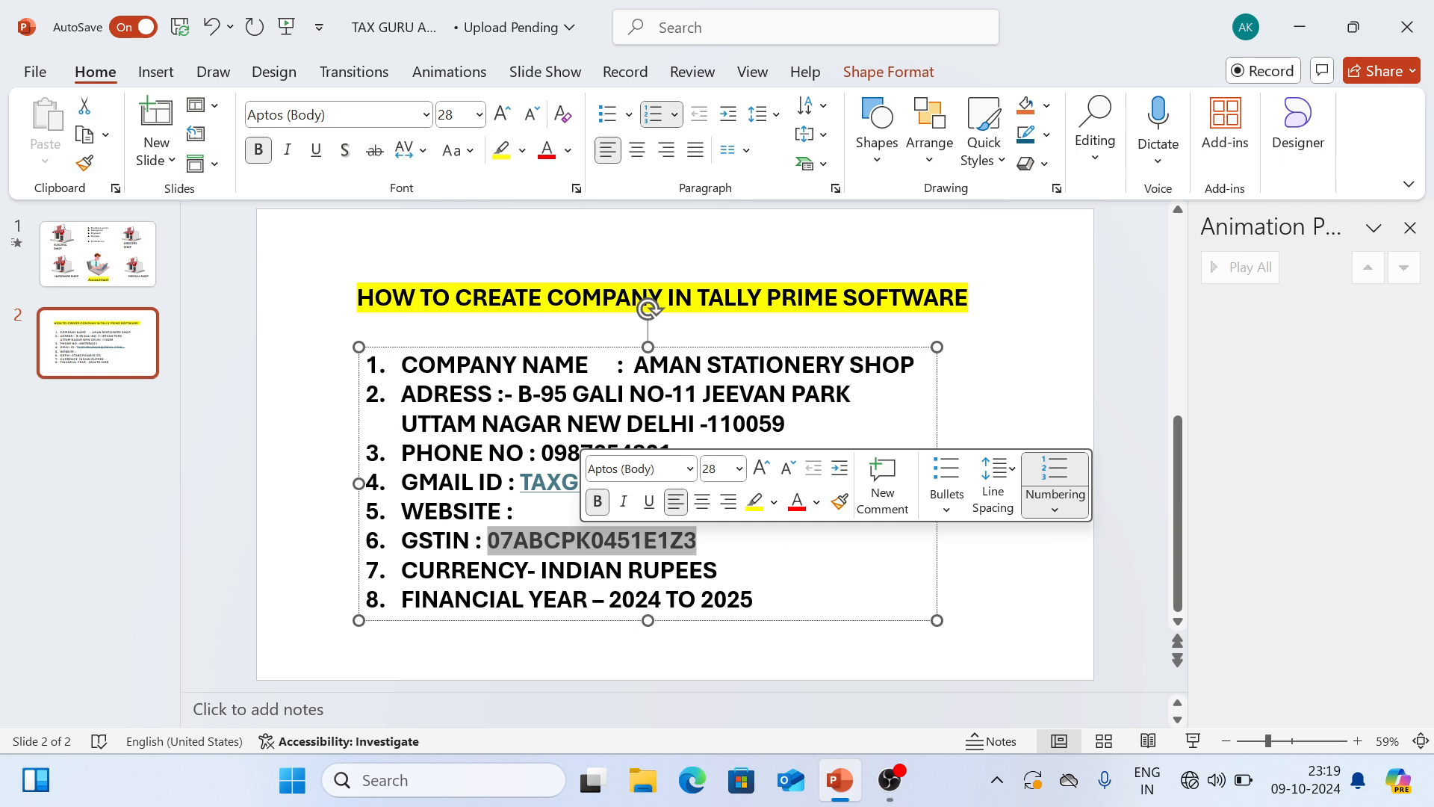
left_click(699, 541)
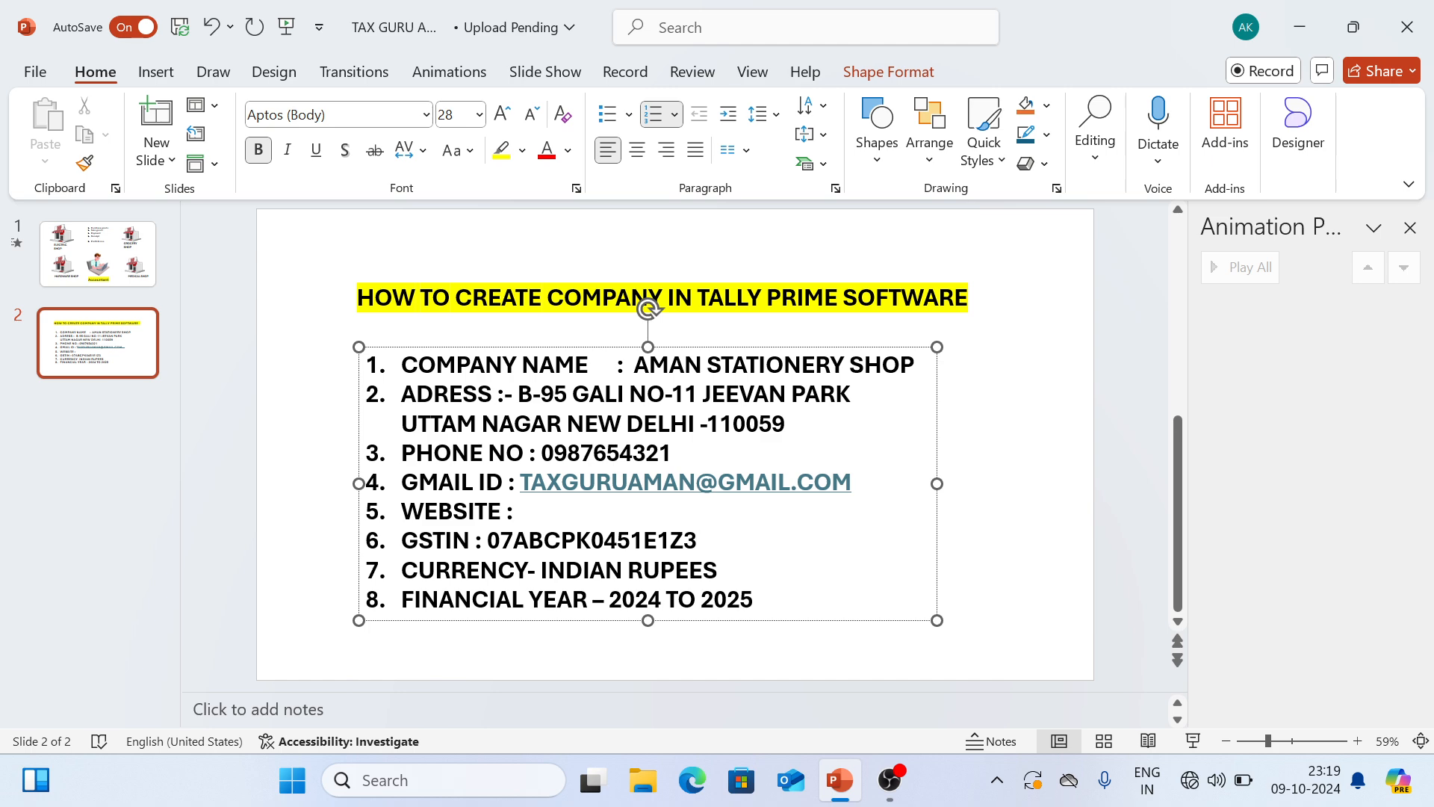
left_click(1005, 488)
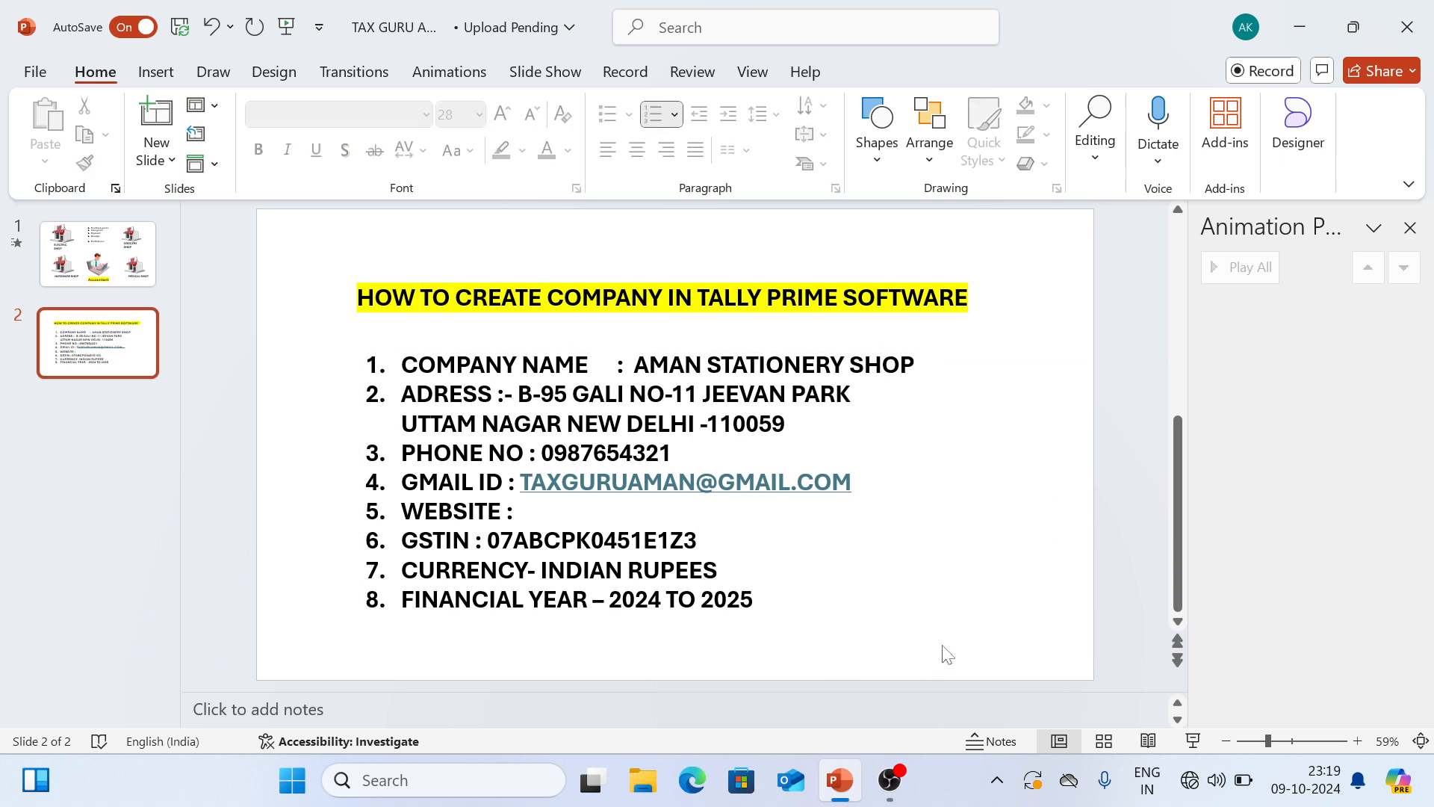
- Switch to the desktop, launch TallyPrime and continue in Educational Mode
key("super+d")
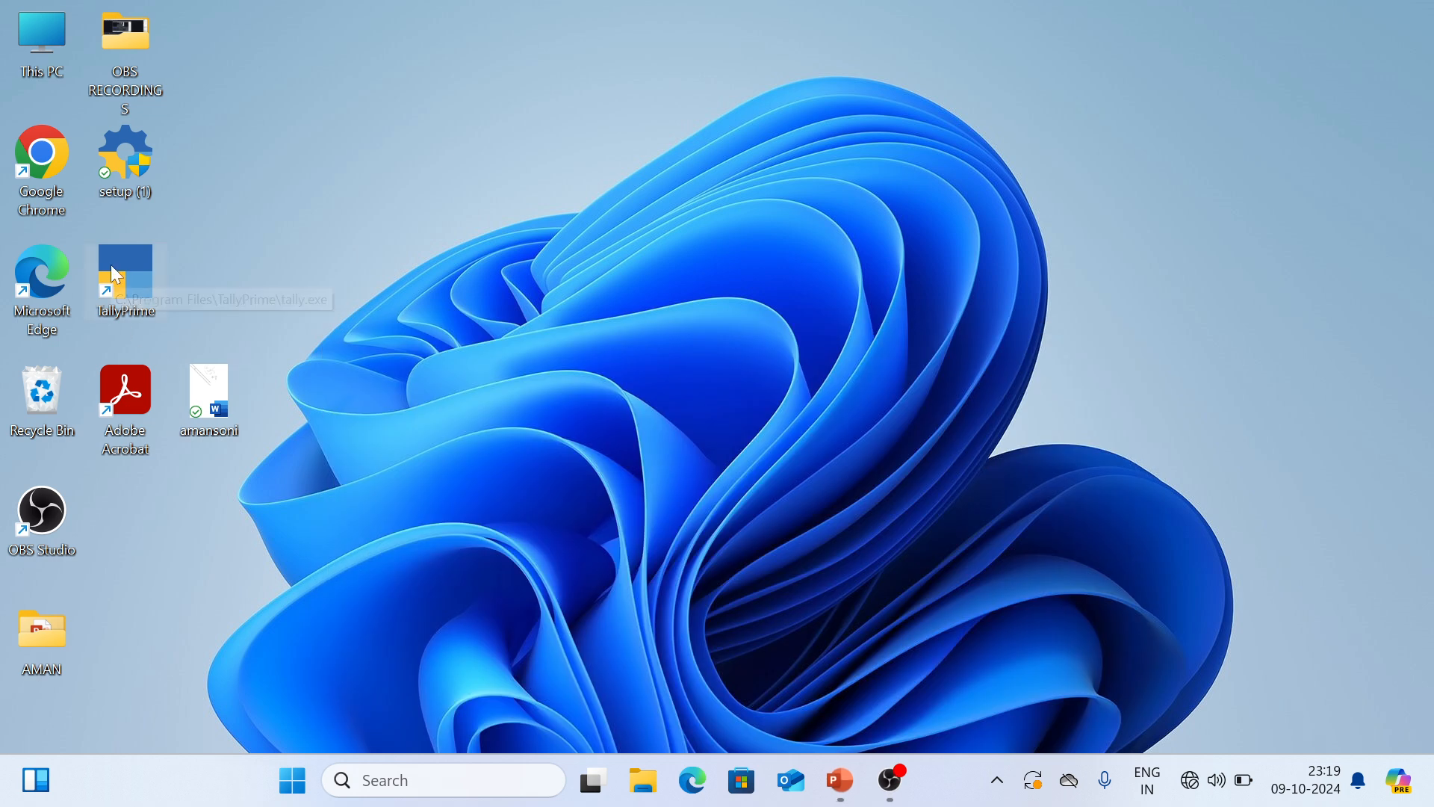
double_click(117, 265)
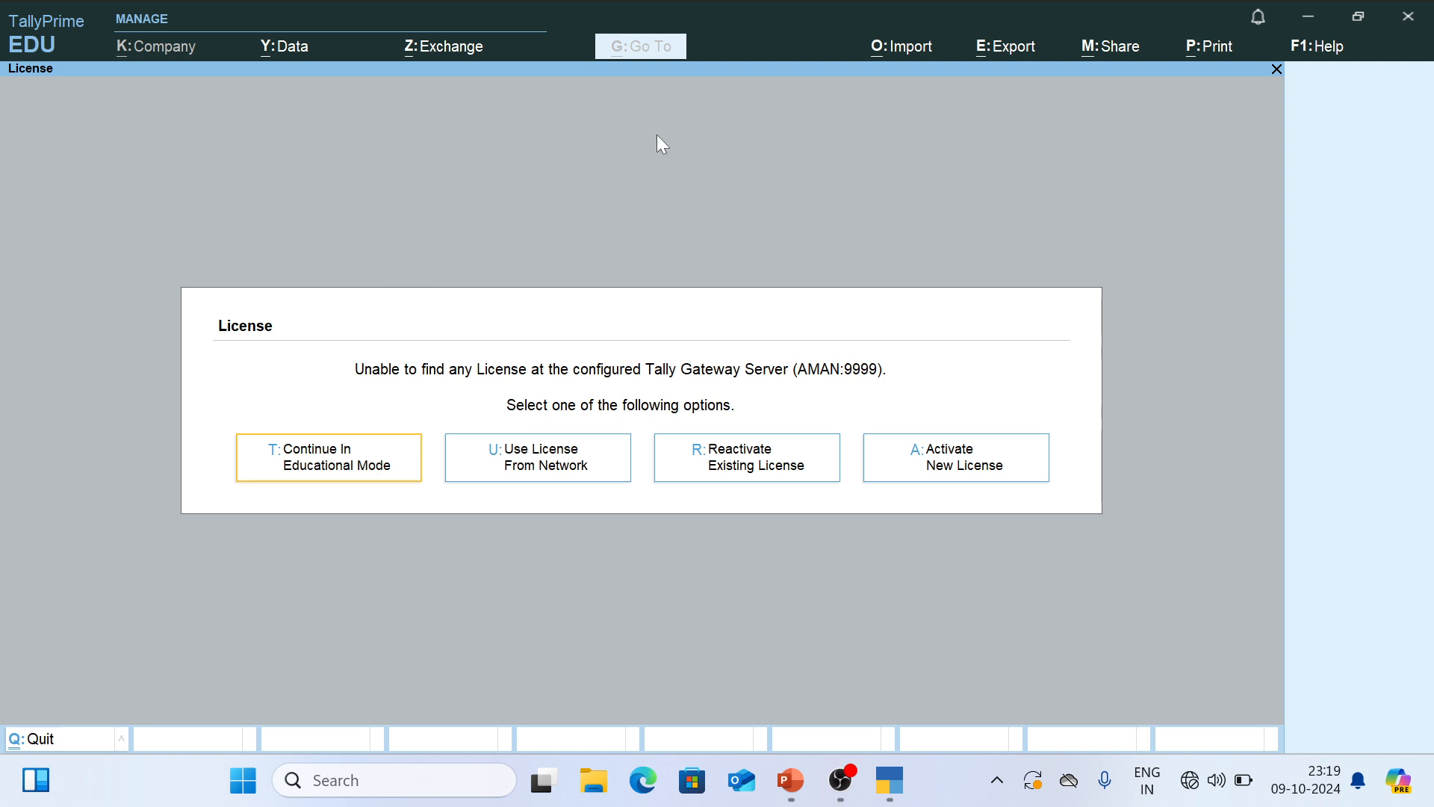
left_click(343, 465)
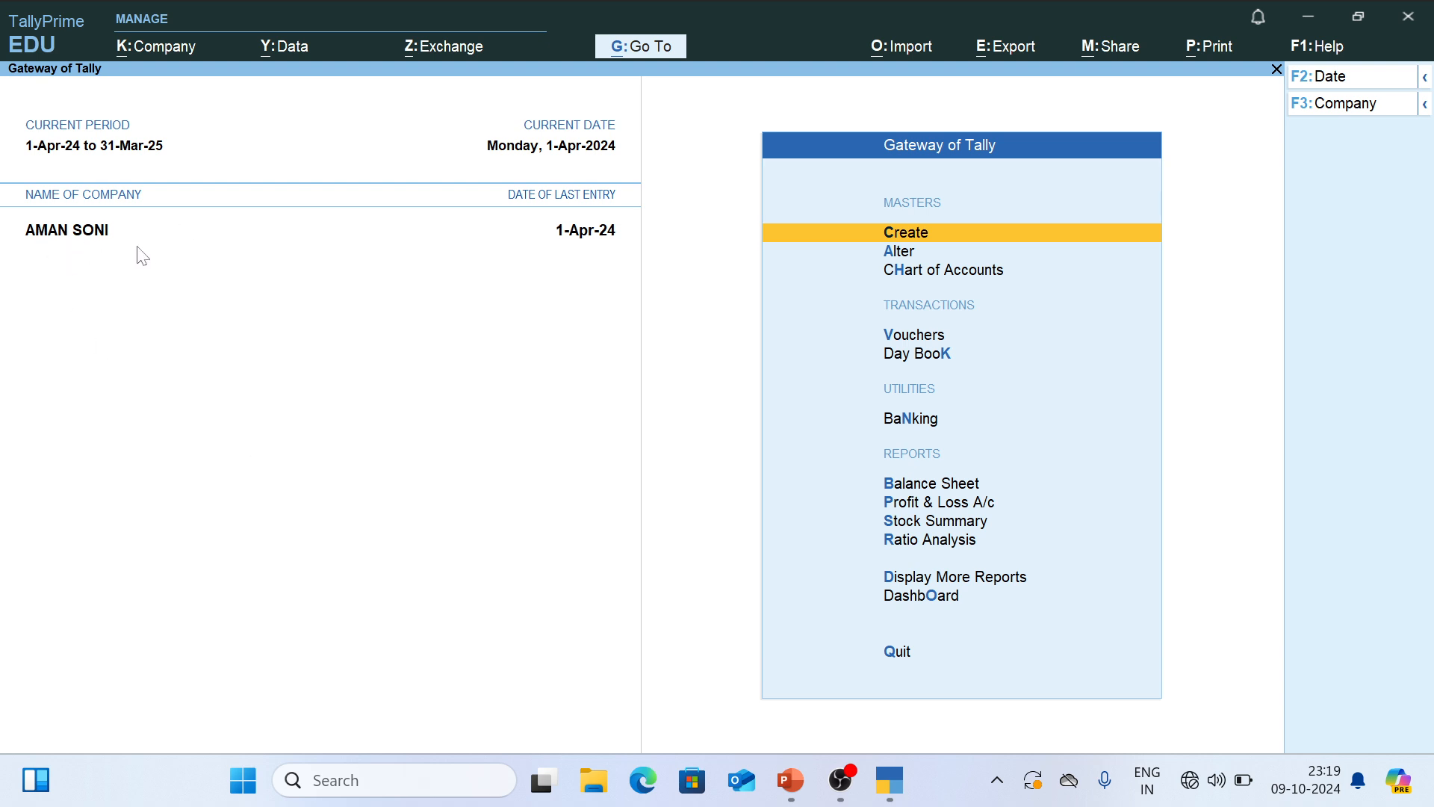
- Shut the currently loaded company from the Change Company list
left_click(174, 229)
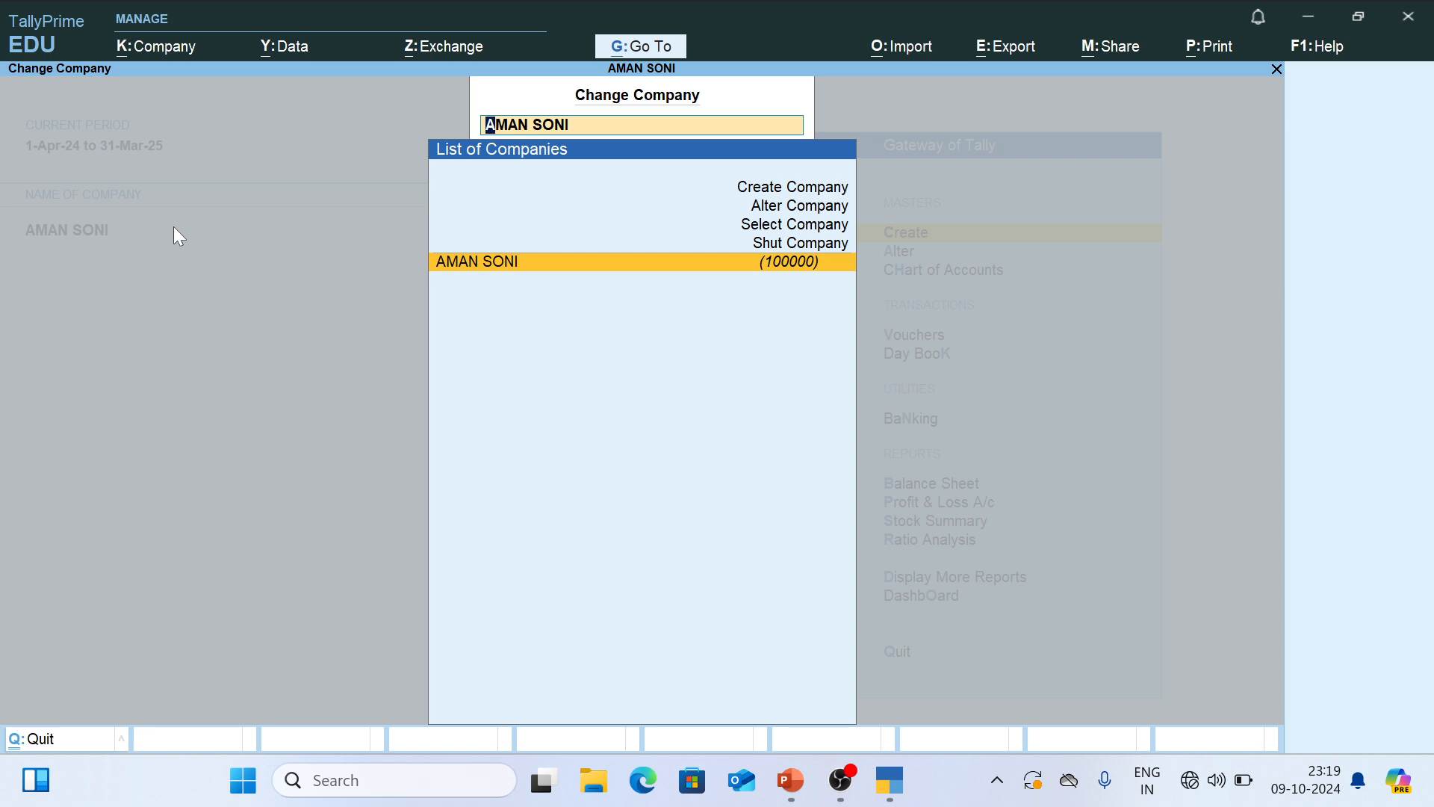
key("Up")
key("Return")
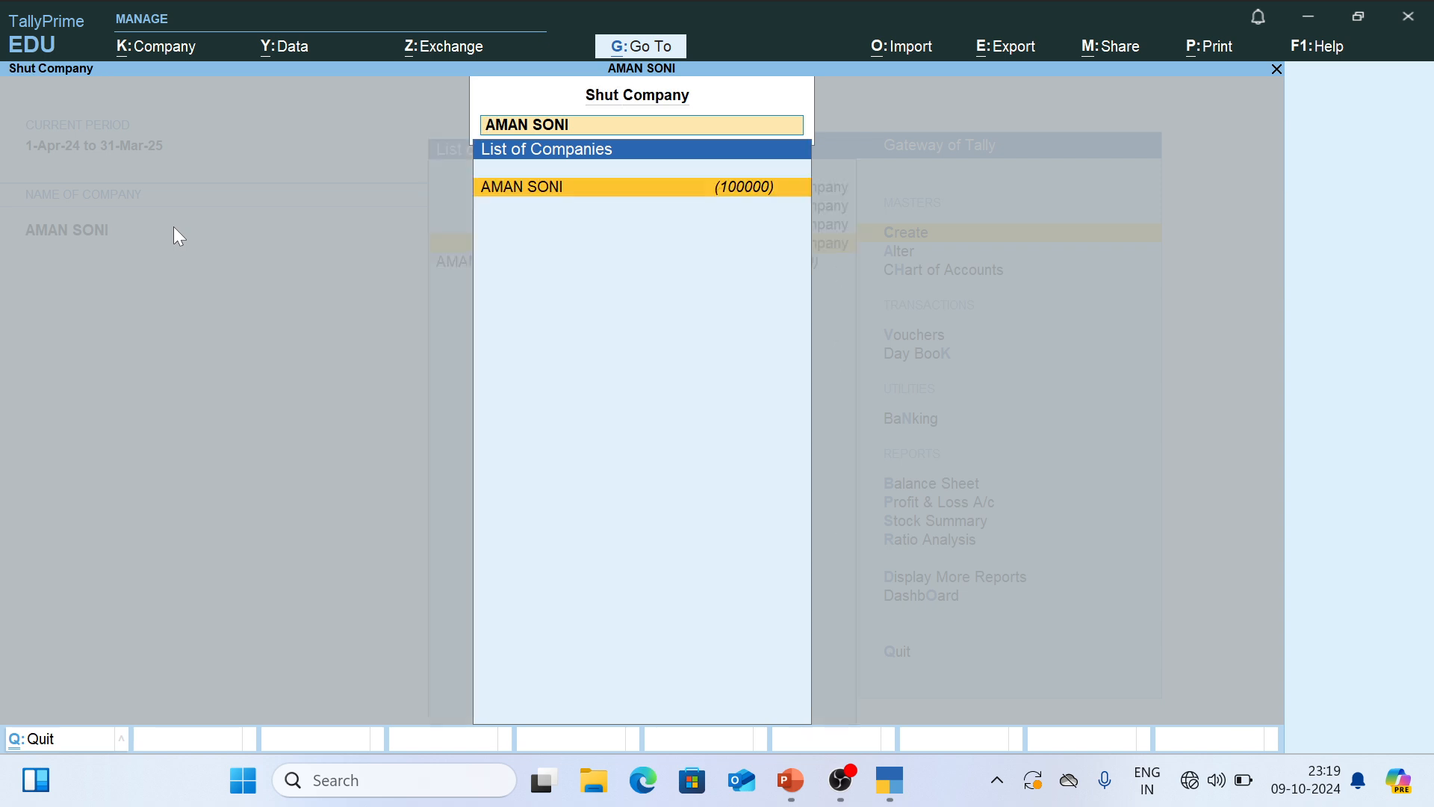
key("Return")
key("Return")
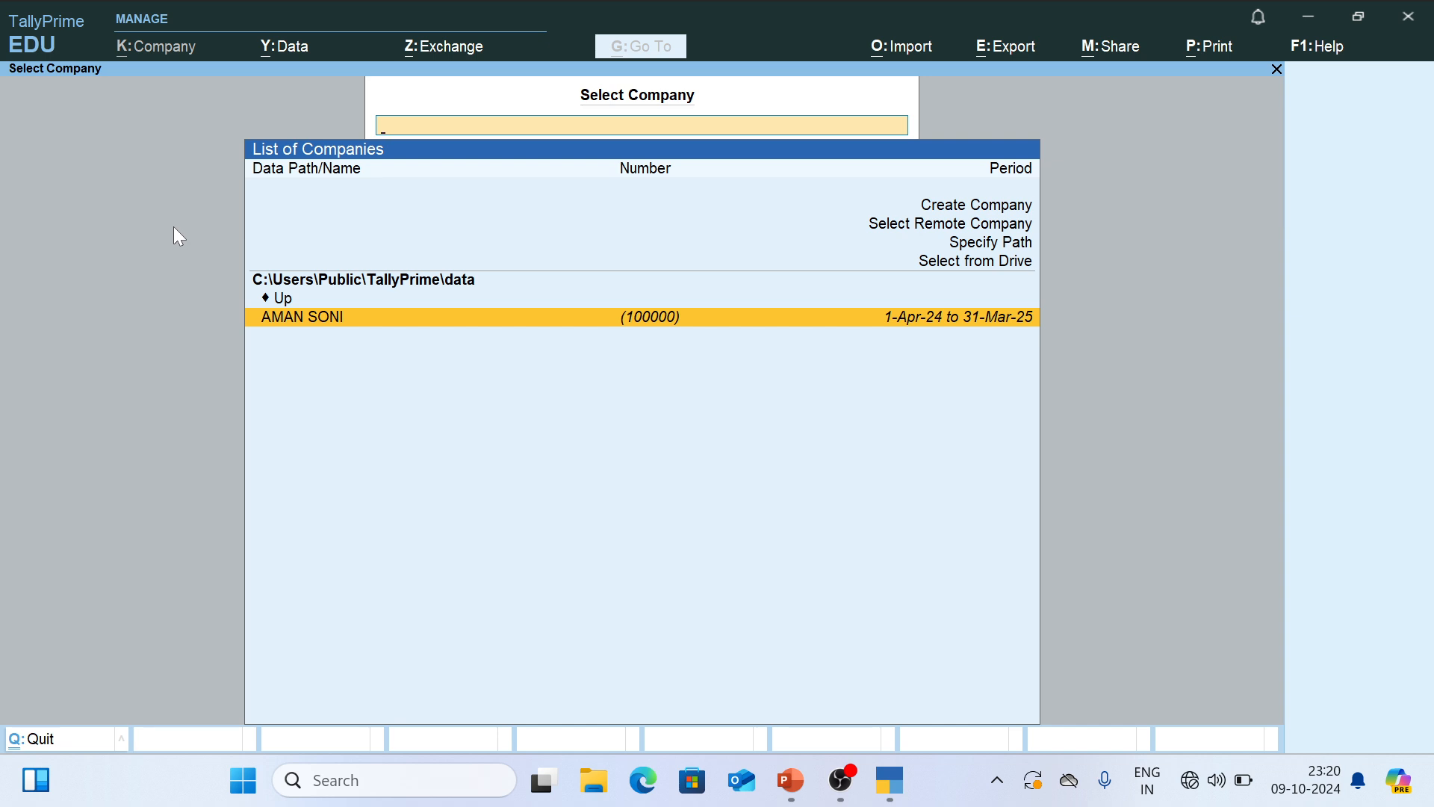
- Open the Company Creation form with the Create Company option in the company list
key("Up")
key("Up")
key("Up")
key("Up")
key("Up")
key("Up")
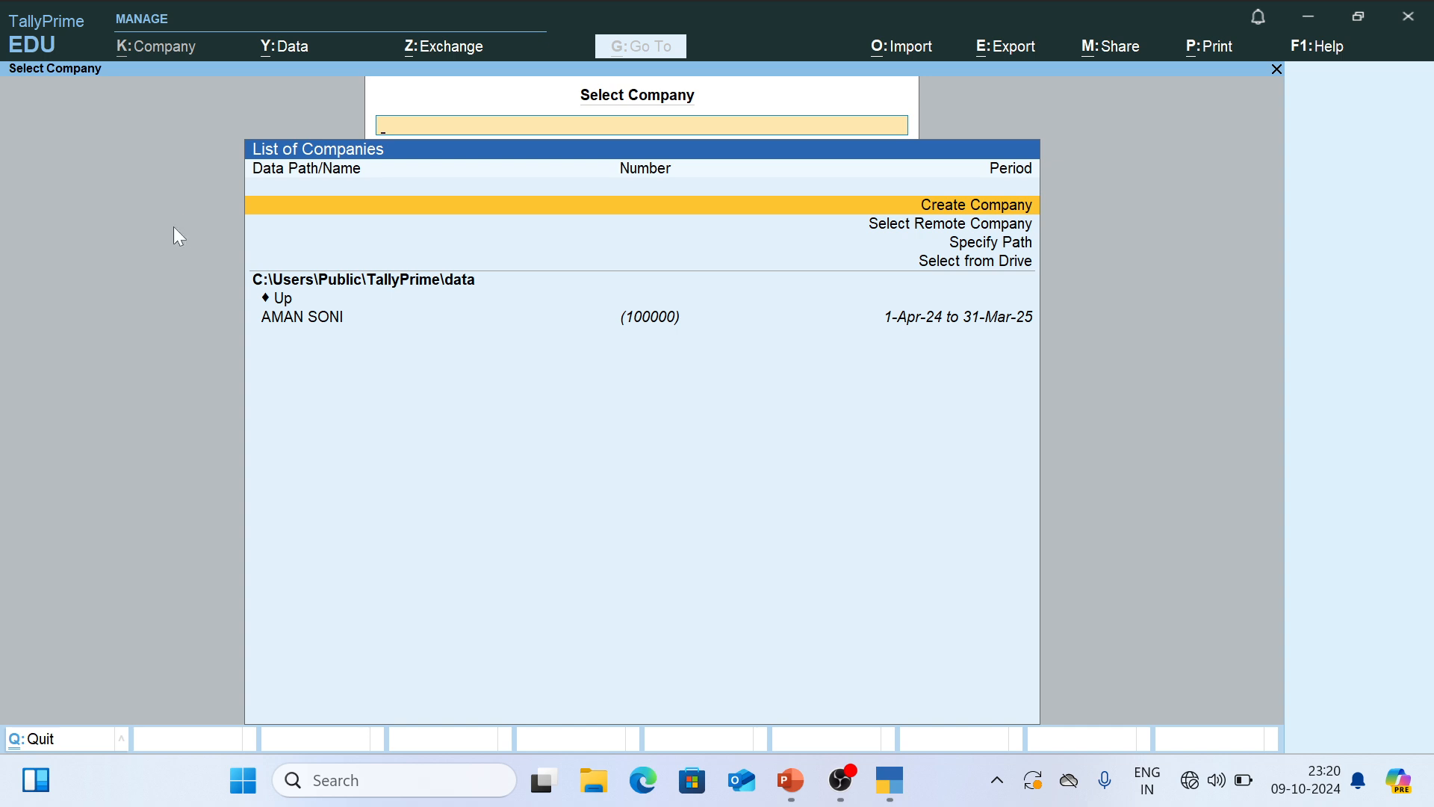
key("Return")
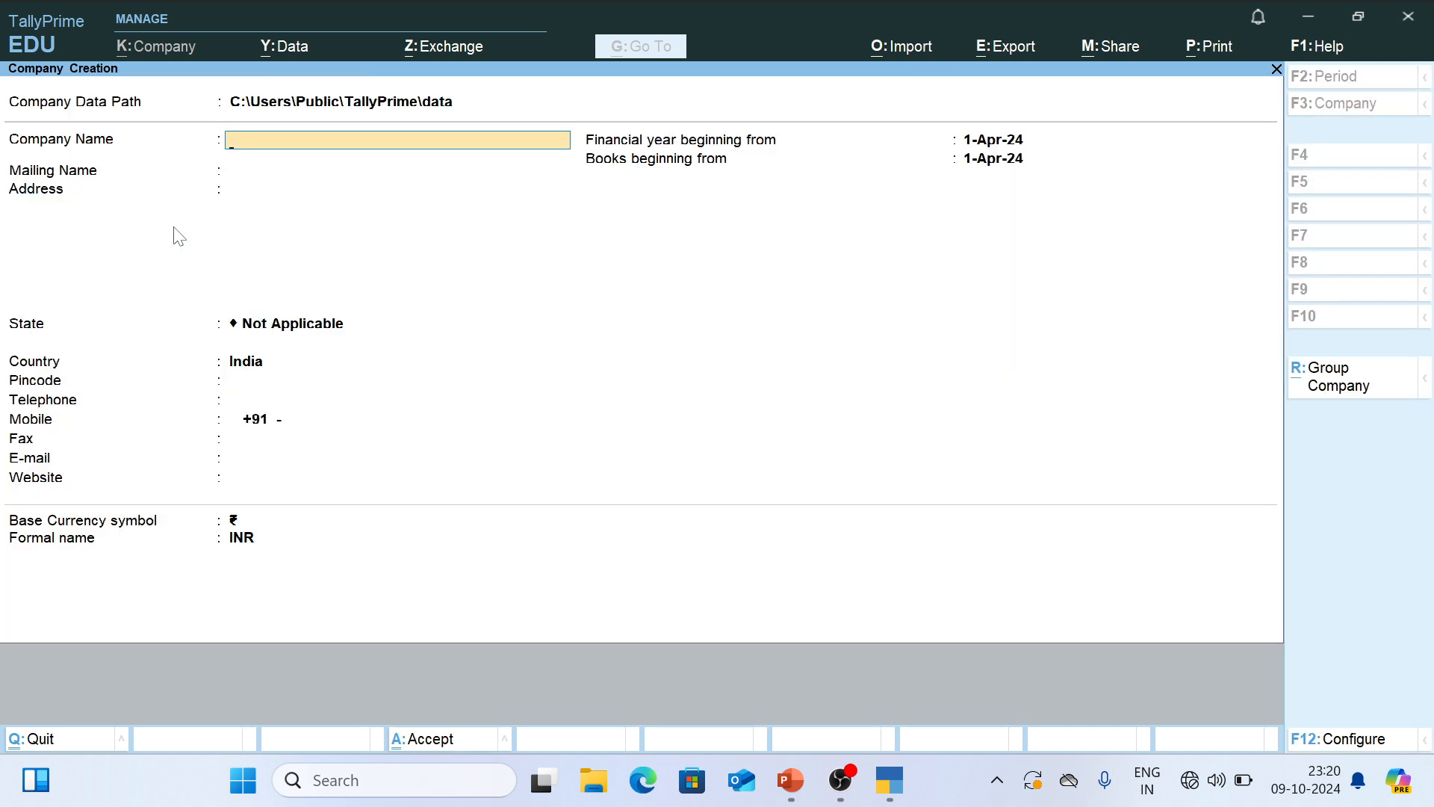
- Copy AMAN STATIONERY SHOP from the PowerPoint slide into TallyPrime's Company Name and accept the same text as Mailing Name
key("alt+Tab")
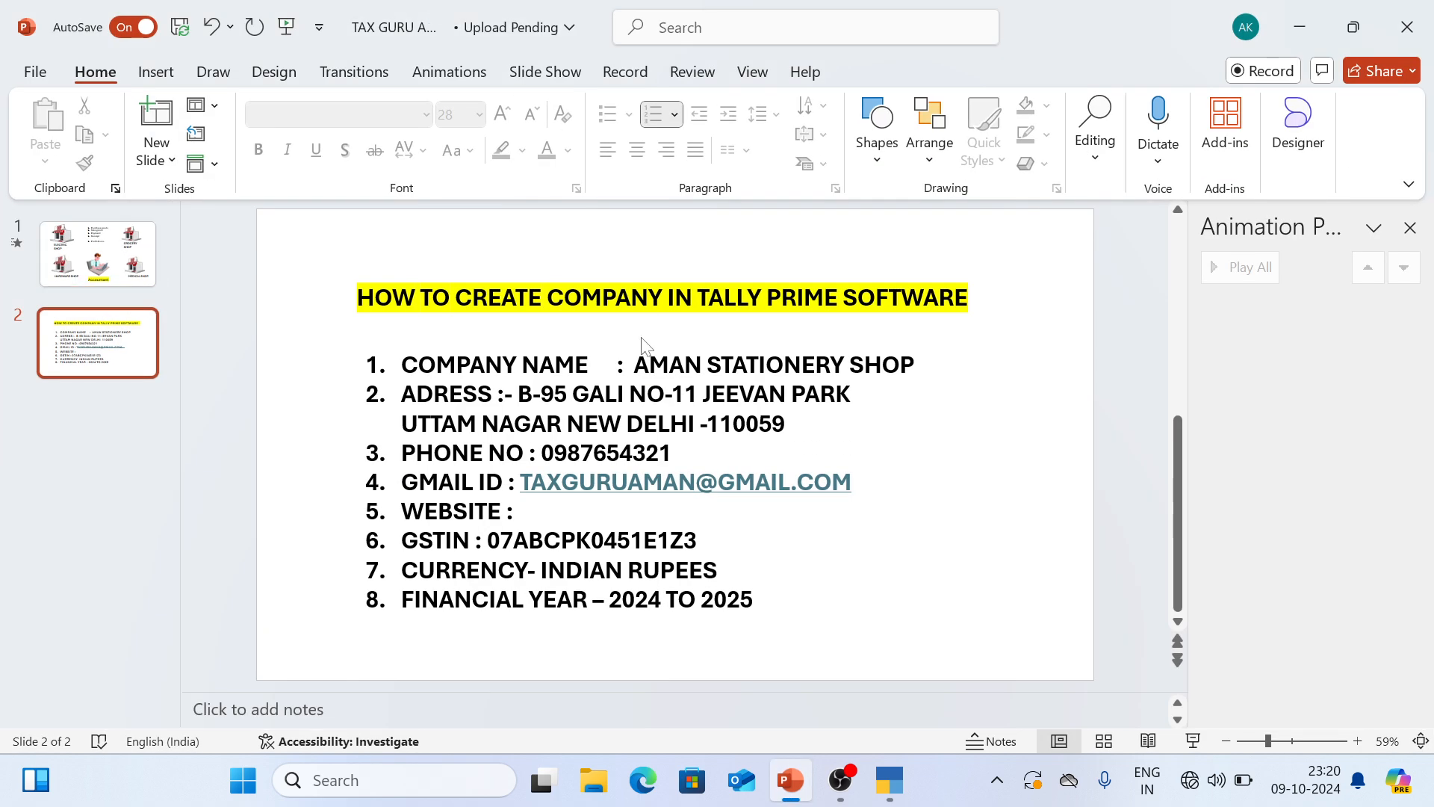
left_click_drag(634, 364, 914, 364)
key("ctrl+c")
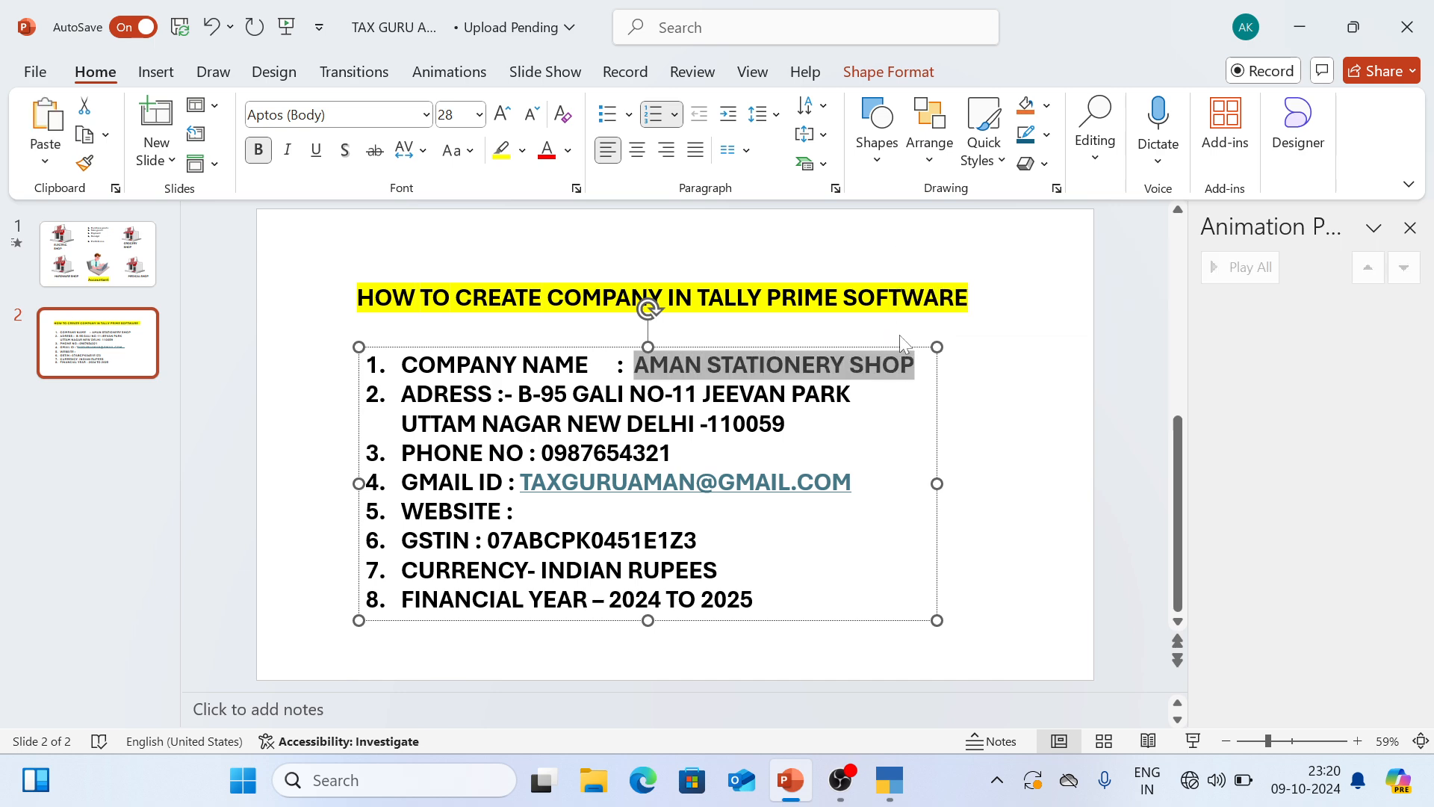
key("alt+Tab")
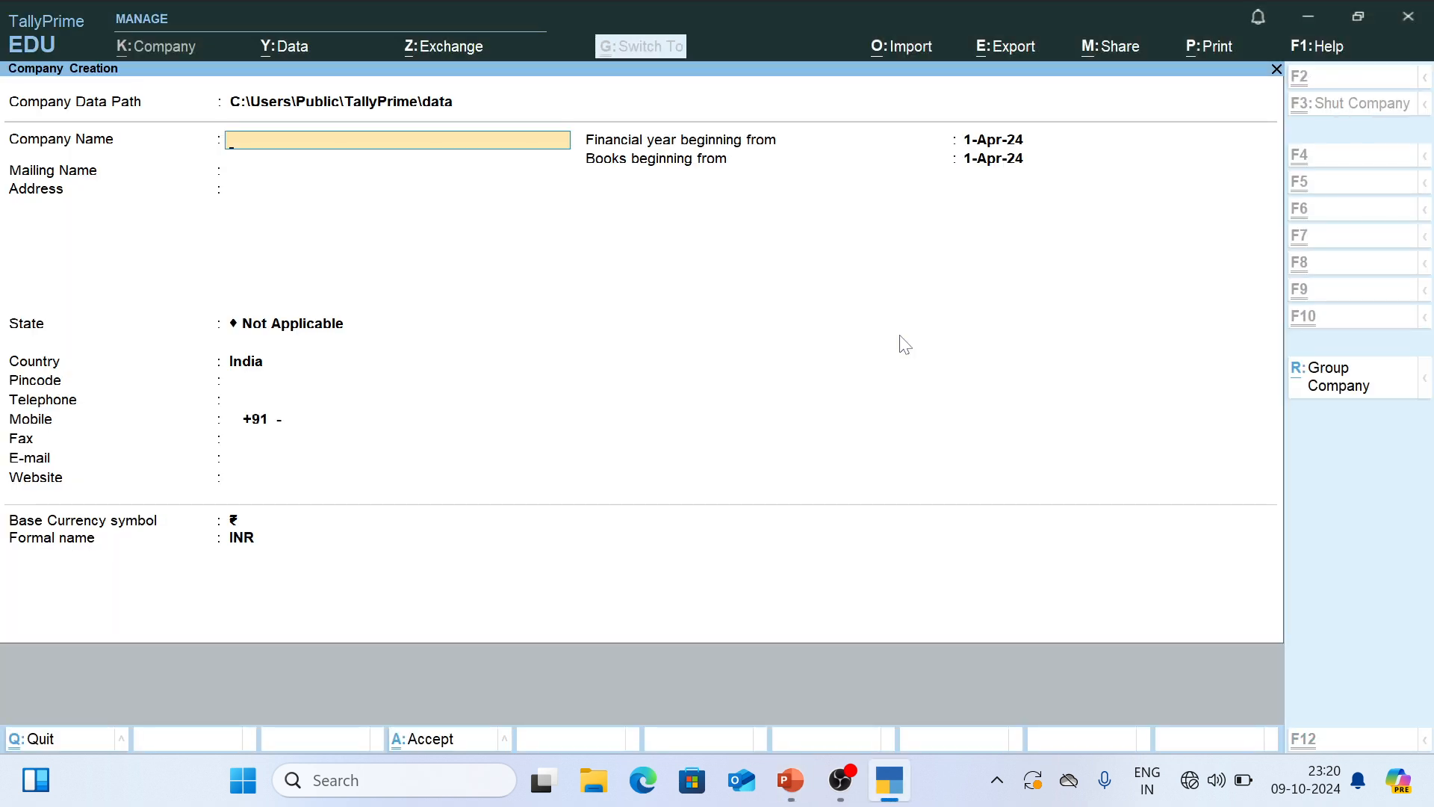
key("ctrl+alt+v")
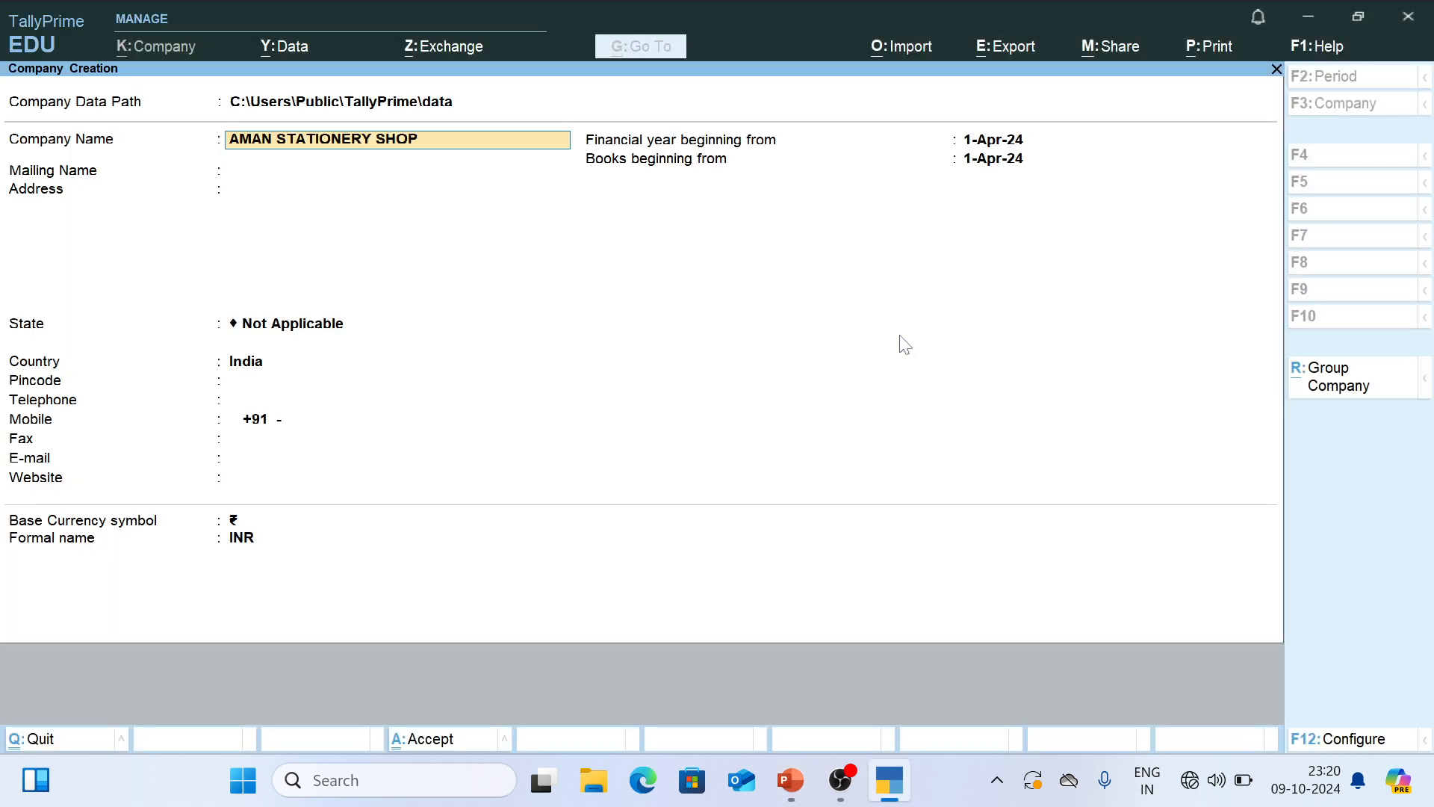
key("Return")
key("Return")
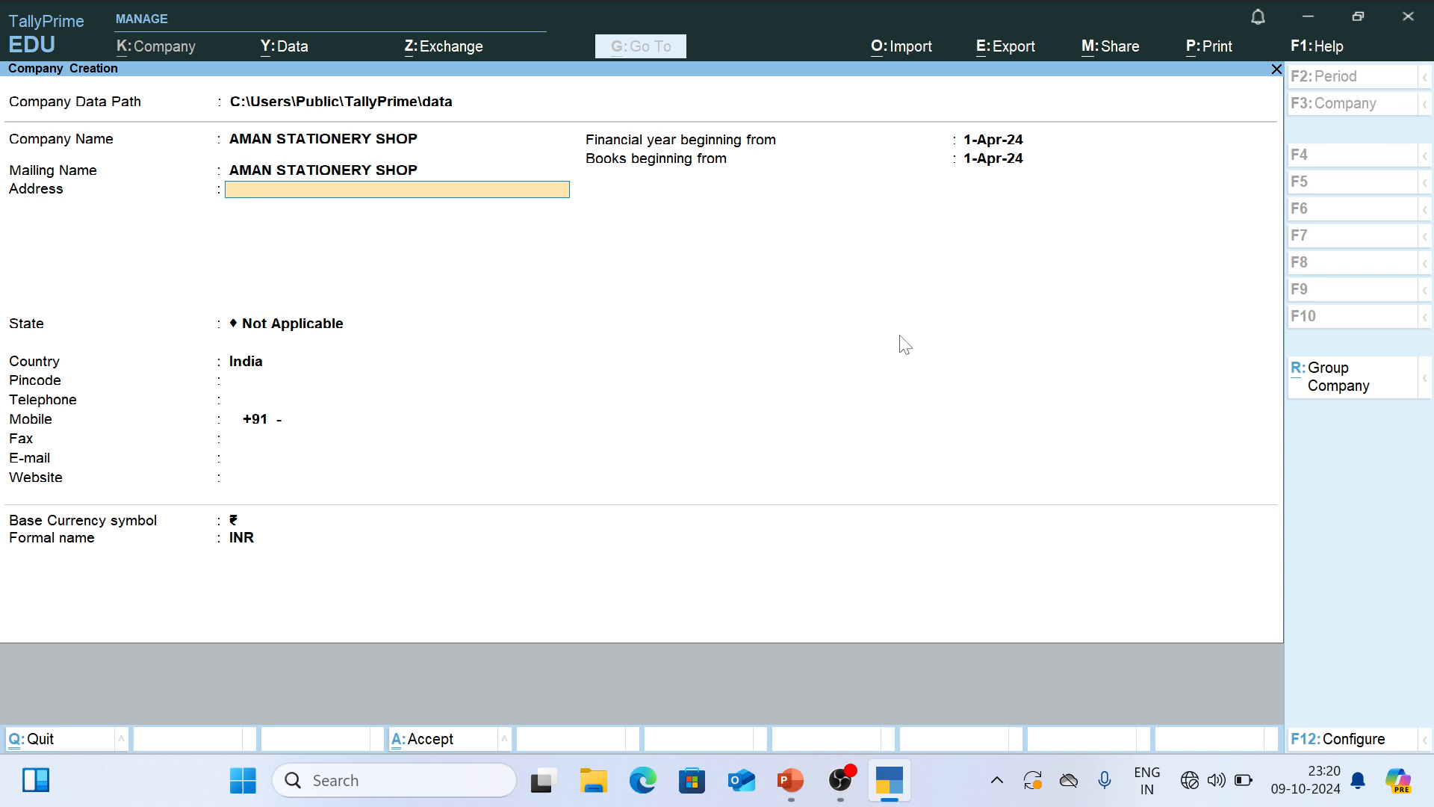
- Copy the first address line from the PowerPoint slide into the first Address line in TallyPrime
key("alt+Tab")
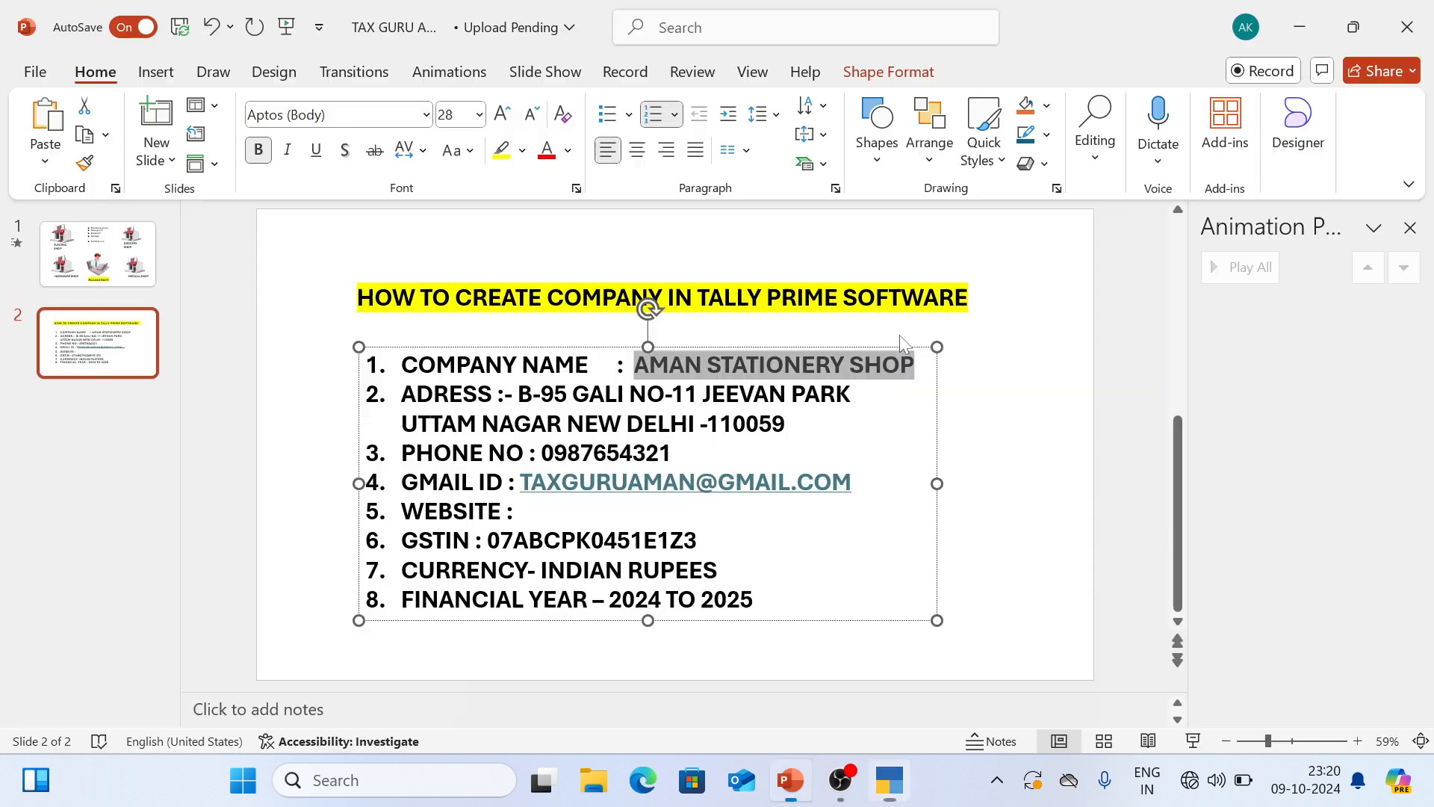
left_click_drag(517, 394, 860, 401)
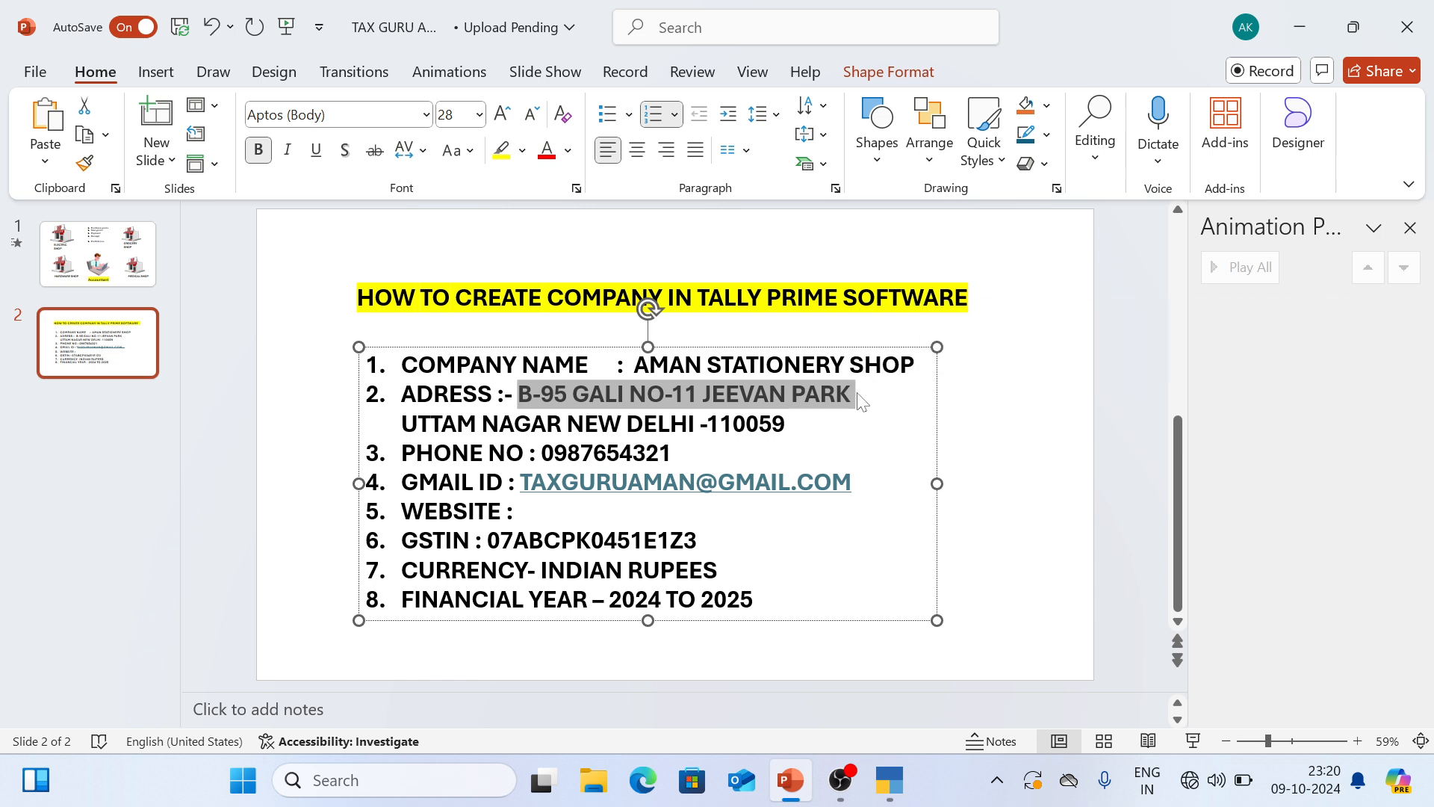
key("alt+Tab")
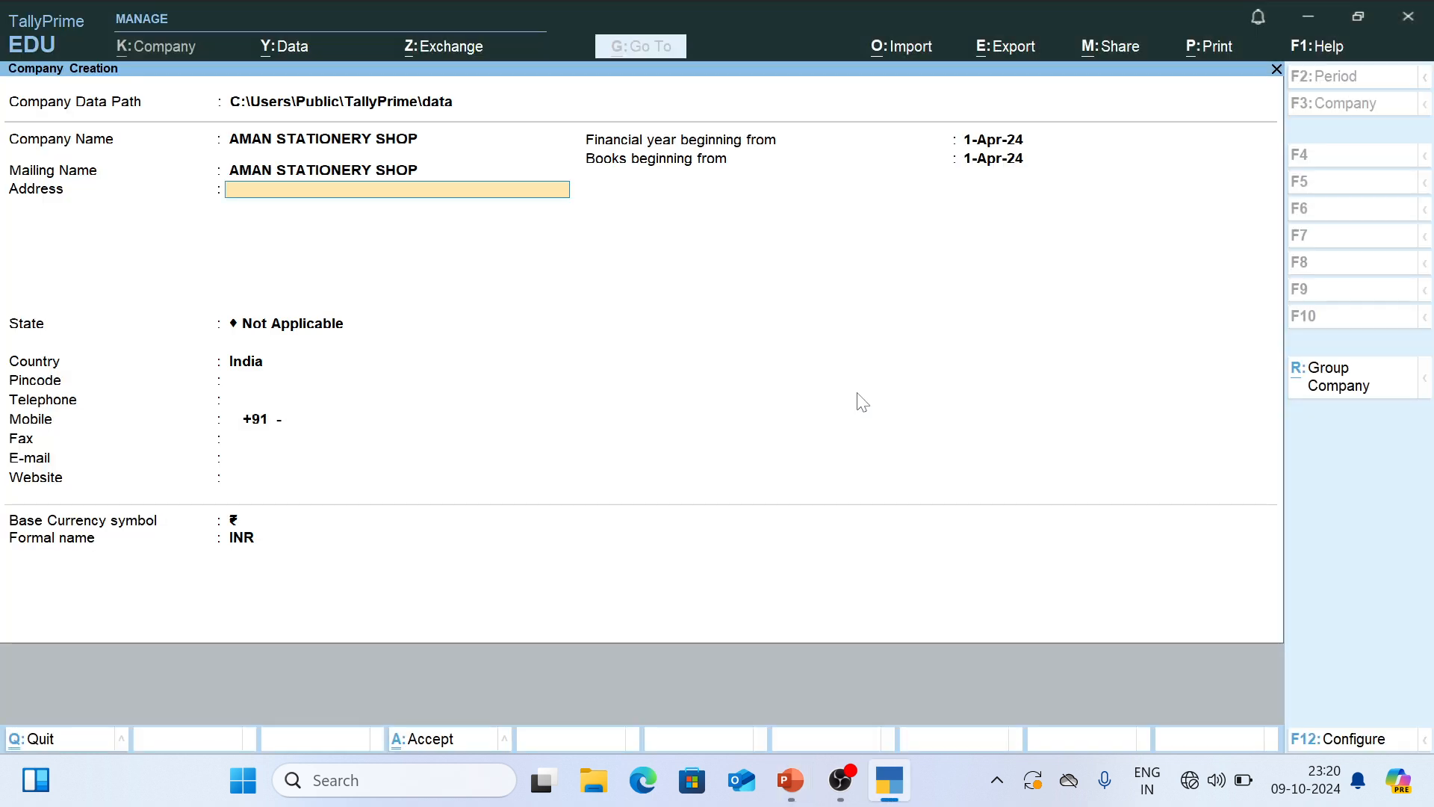
key("ctrl+alt+v")
key("Return")
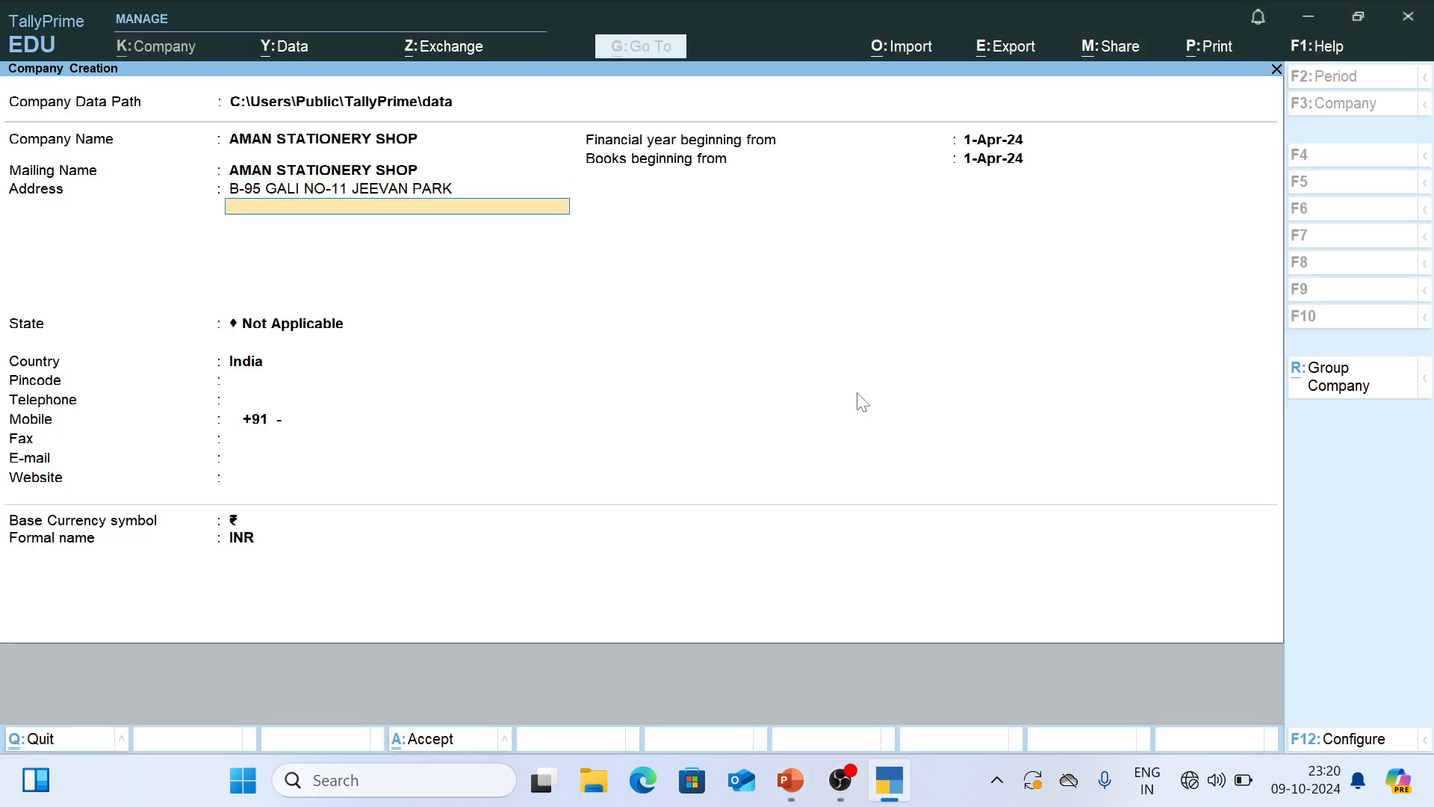
- Copy the second address line from the PowerPoint slide into the second Address line in TallyPrime
key("alt+Tab")
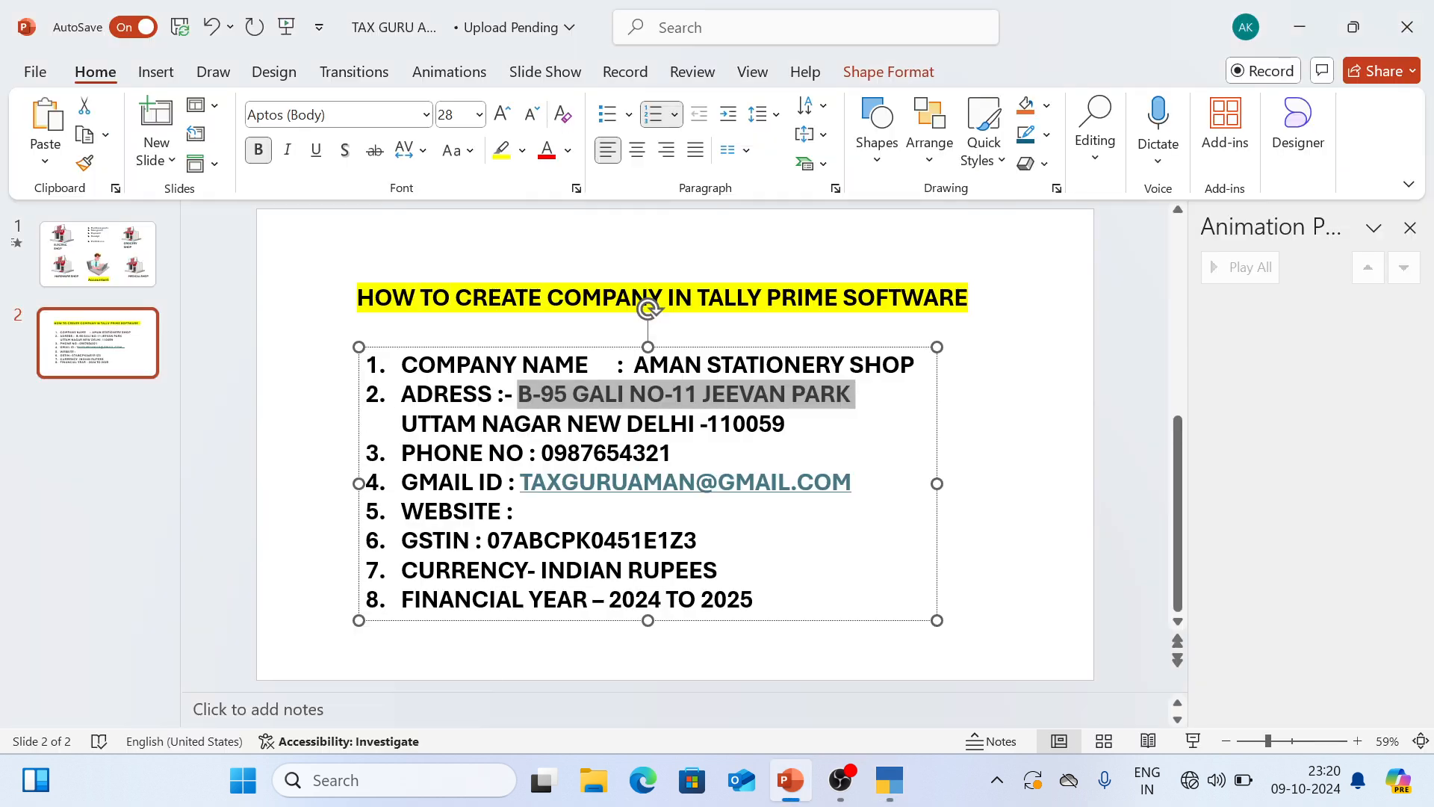
left_click_drag(402, 423, 786, 423)
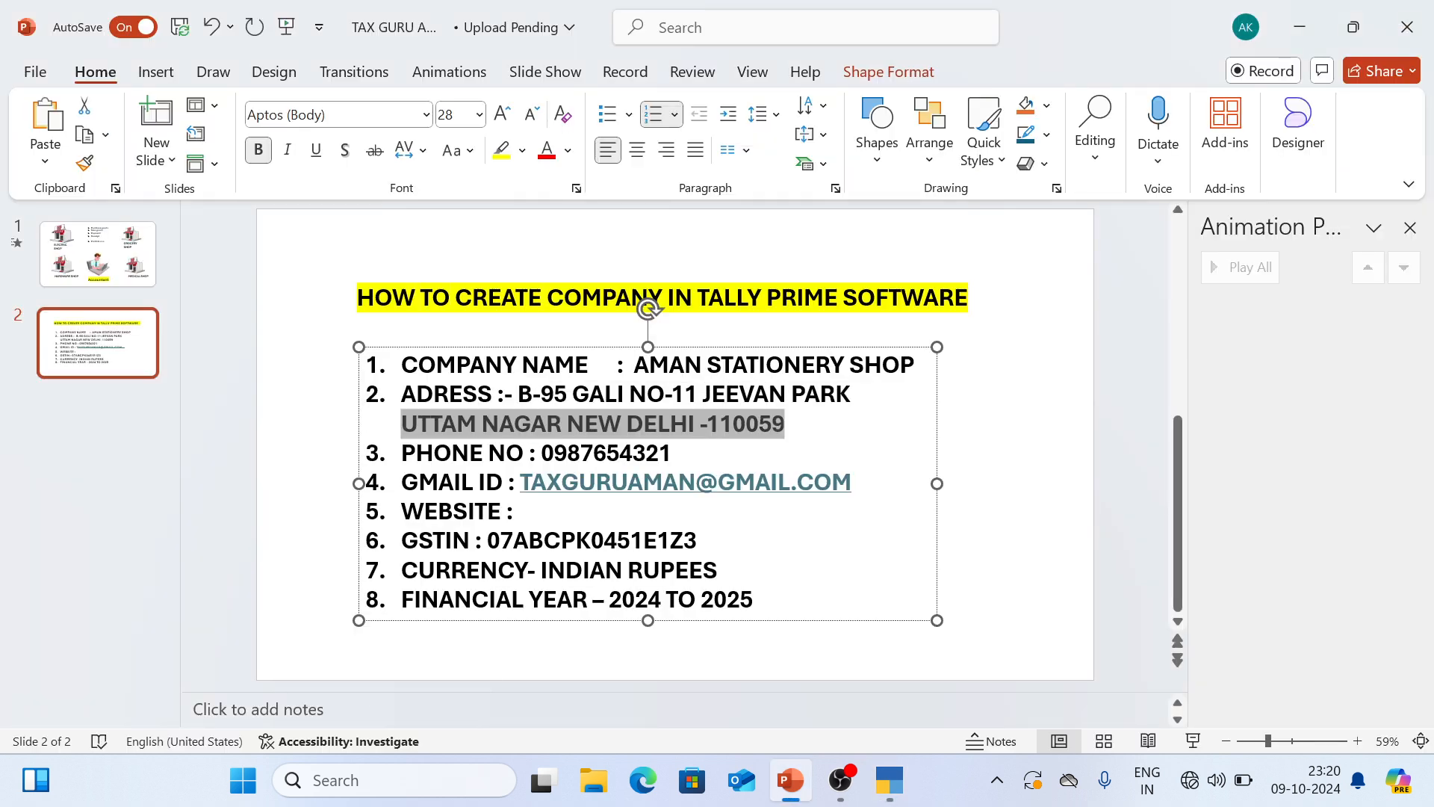
key("alt+Tab")
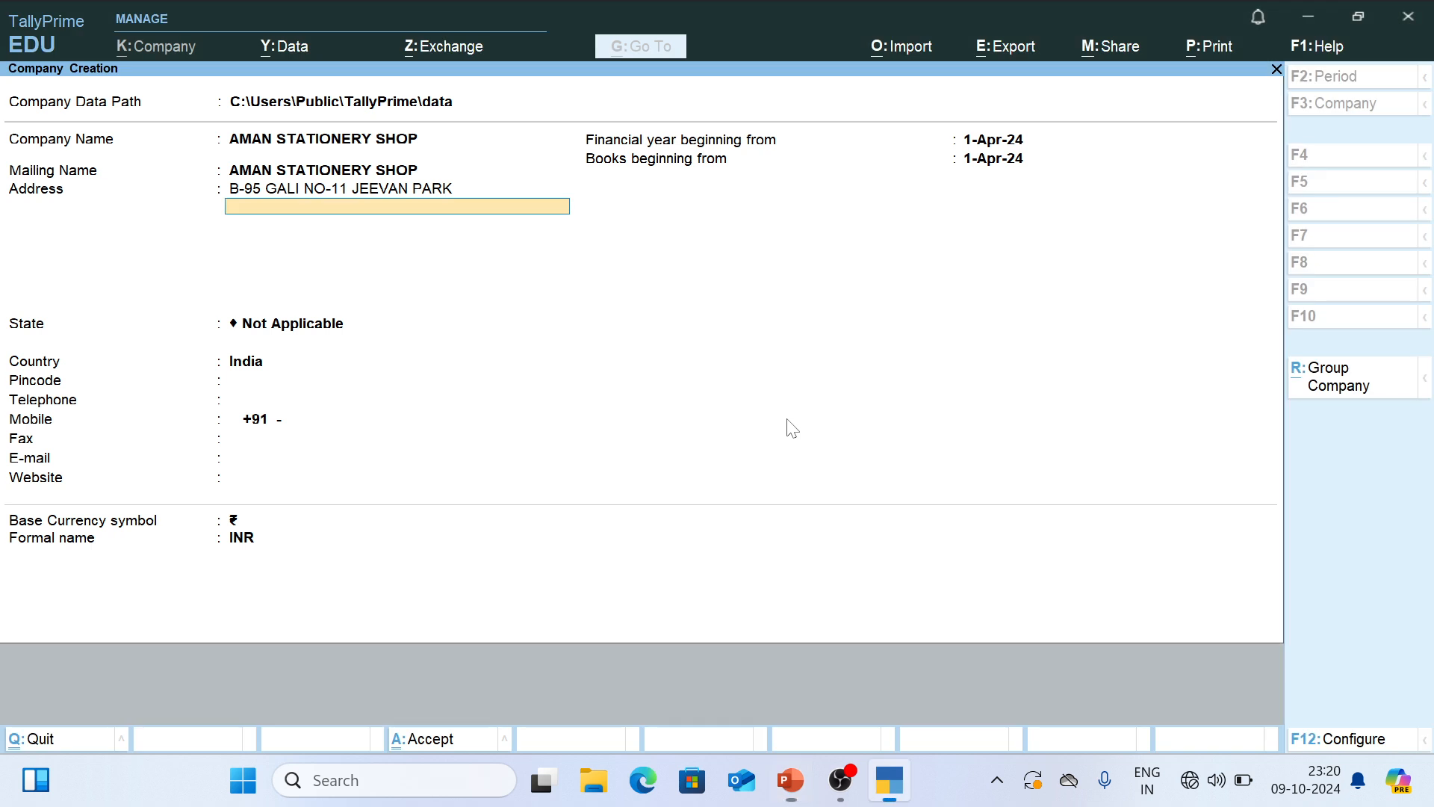
key("ctrl+v")
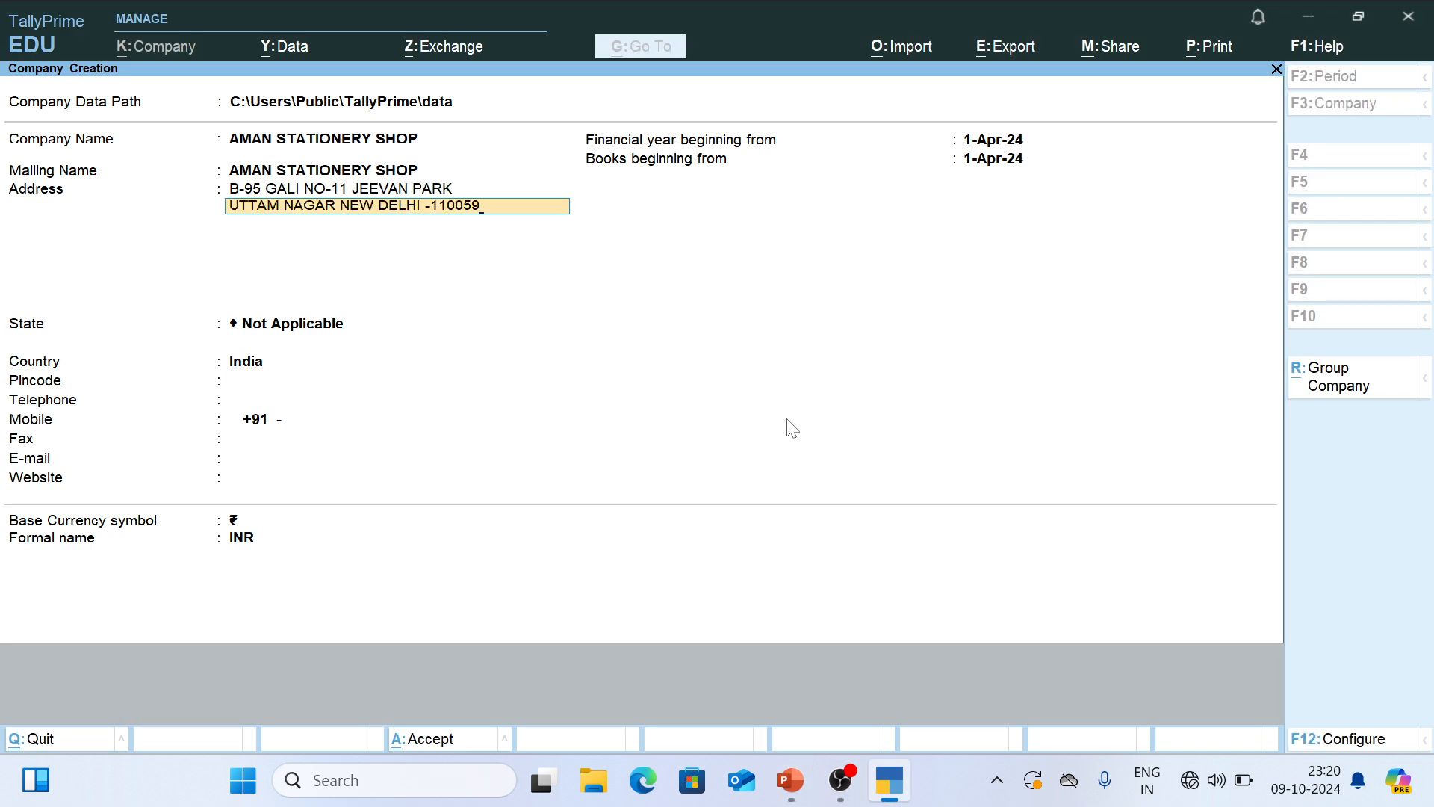
key("Return")
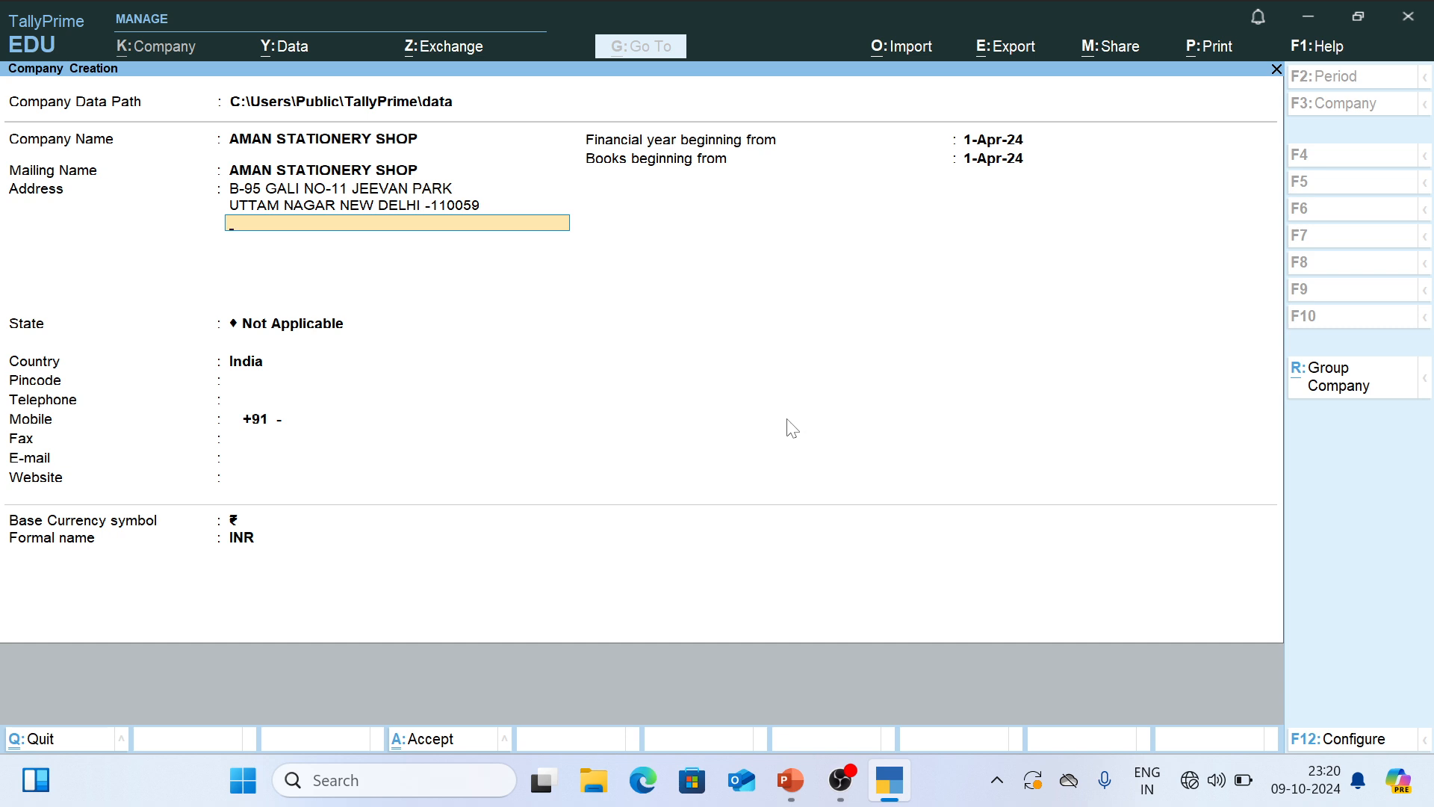
- Leave the third address line blank, set the State to Delhi and enter the company's postal pincode
key("Return")
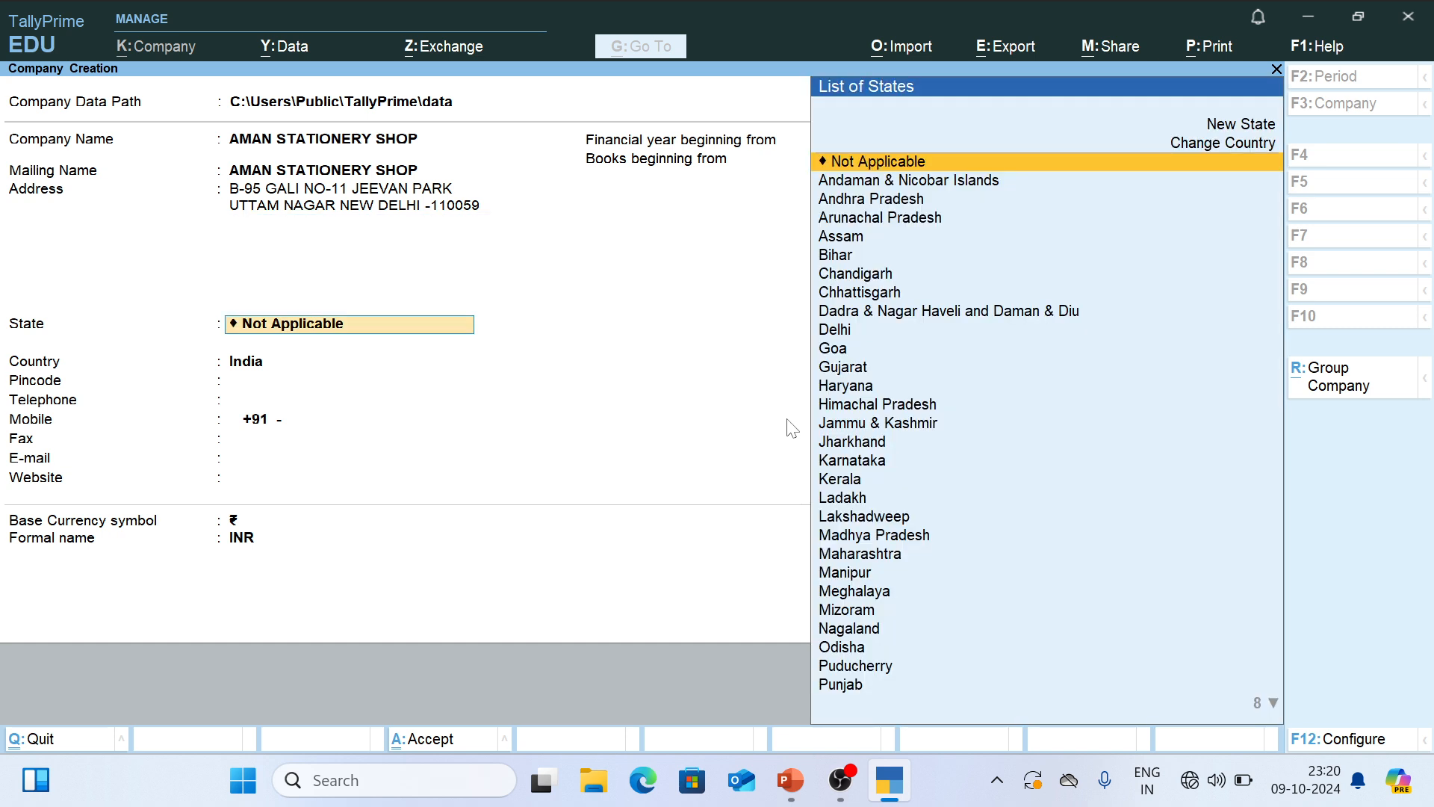
type("DELHI")
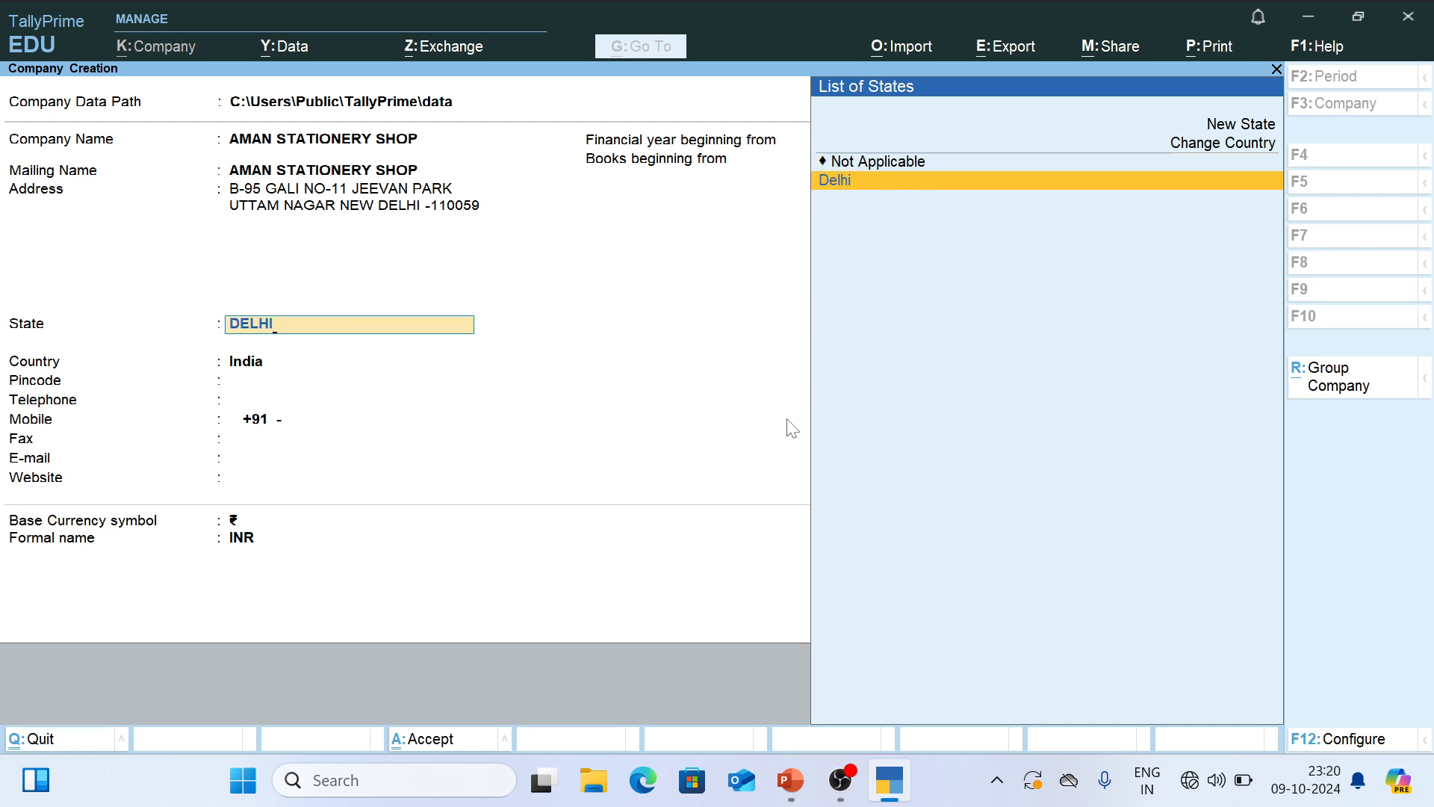
key("Return")
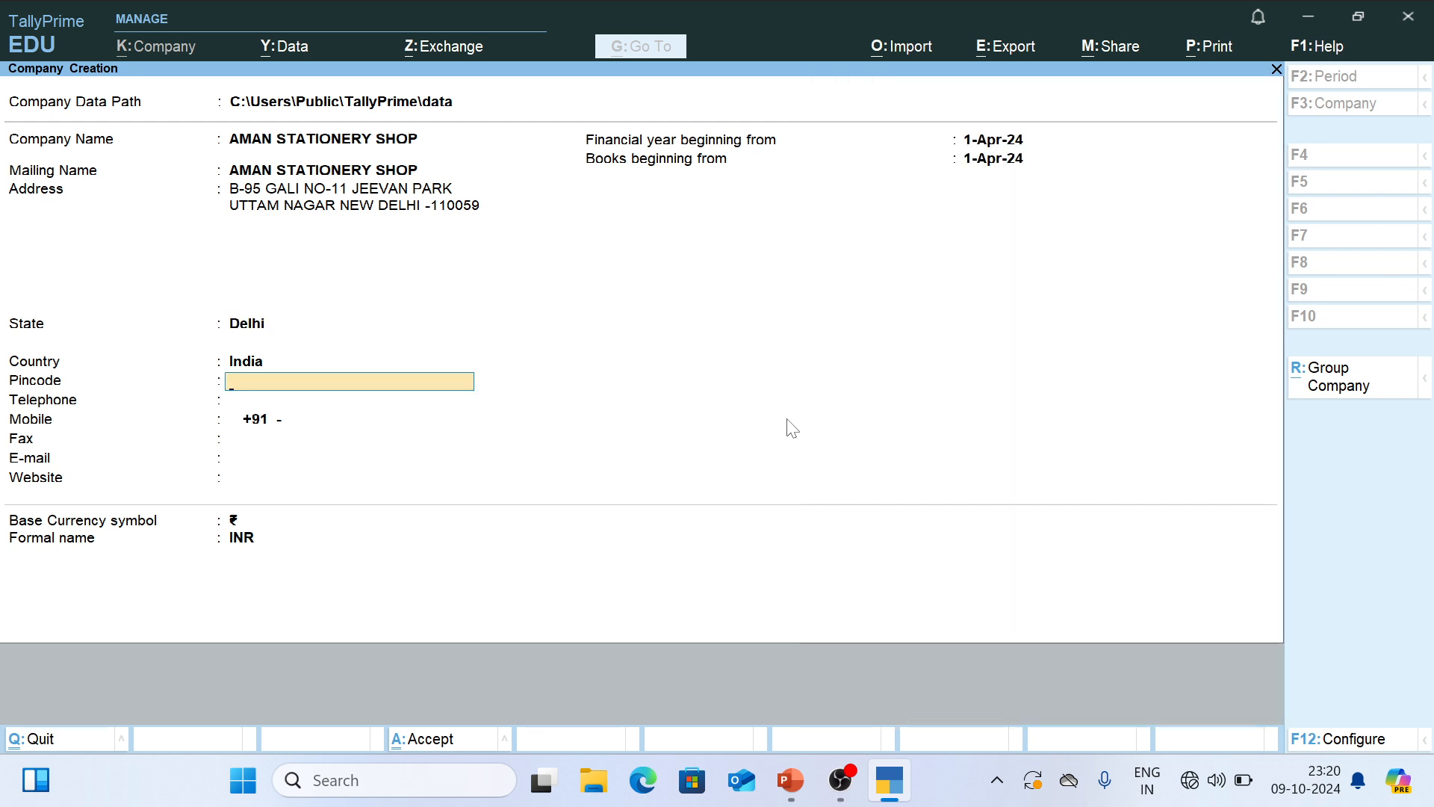
type("110059")
key("Return")
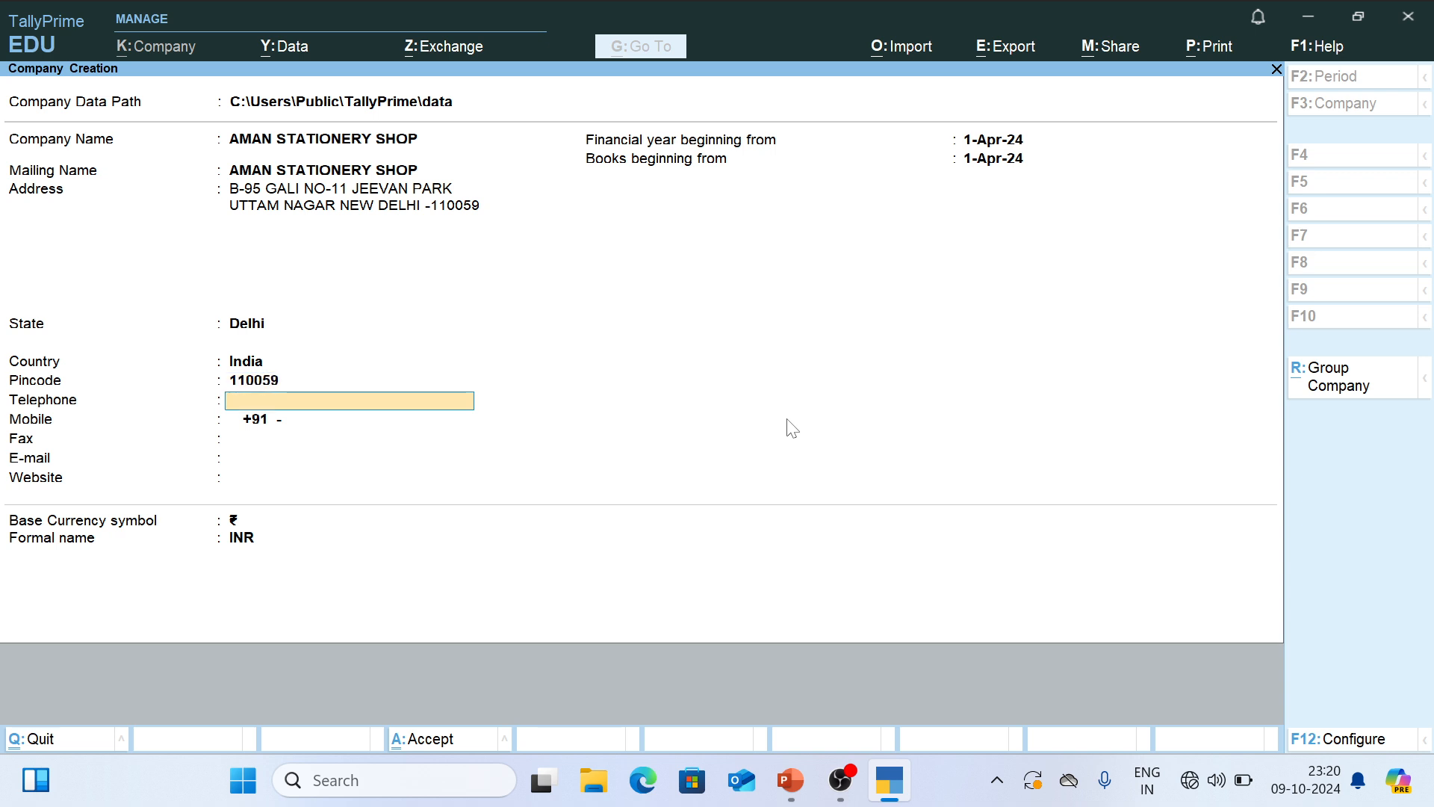
- Leave Telephone blank and enter the company's mobile number
key("Return")
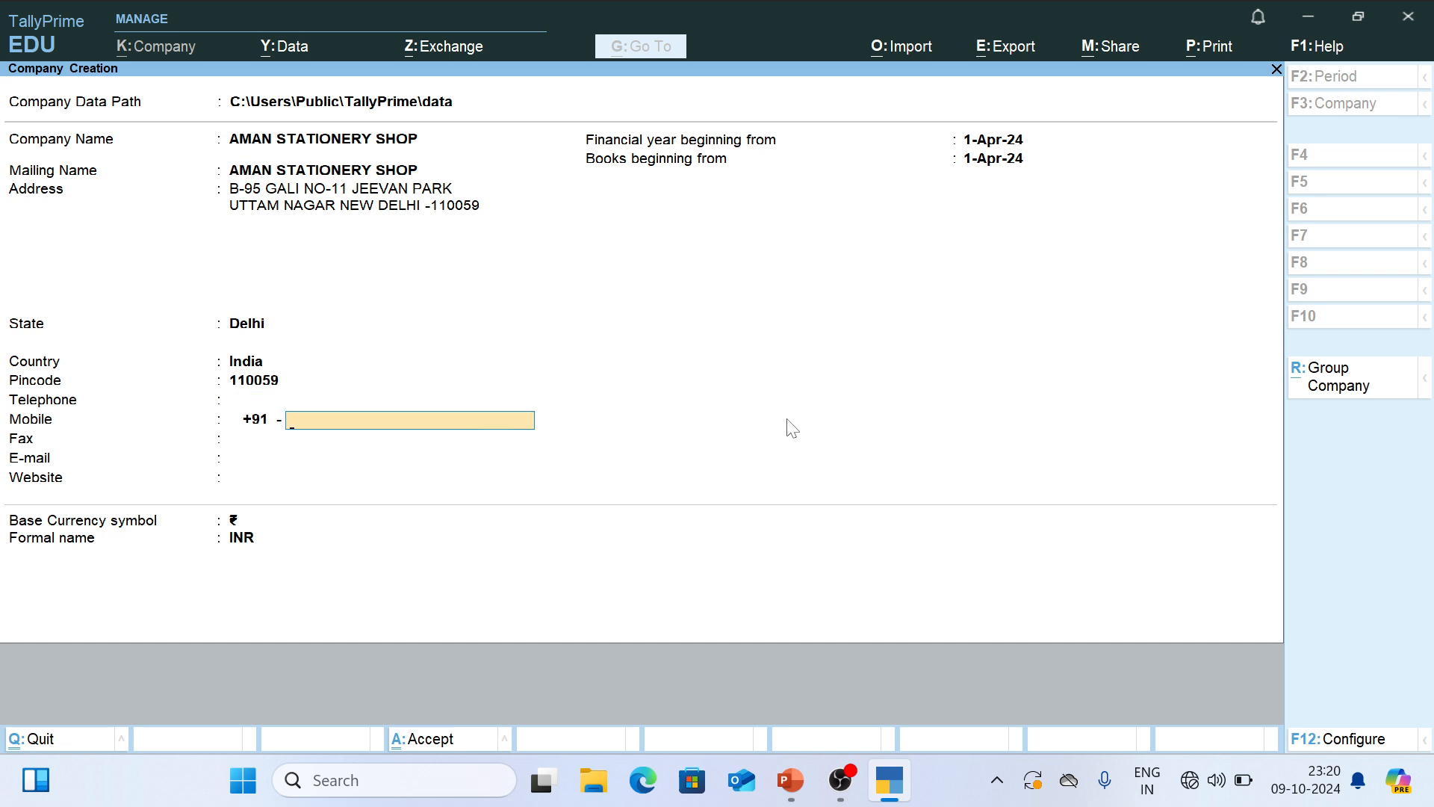
key("Return")
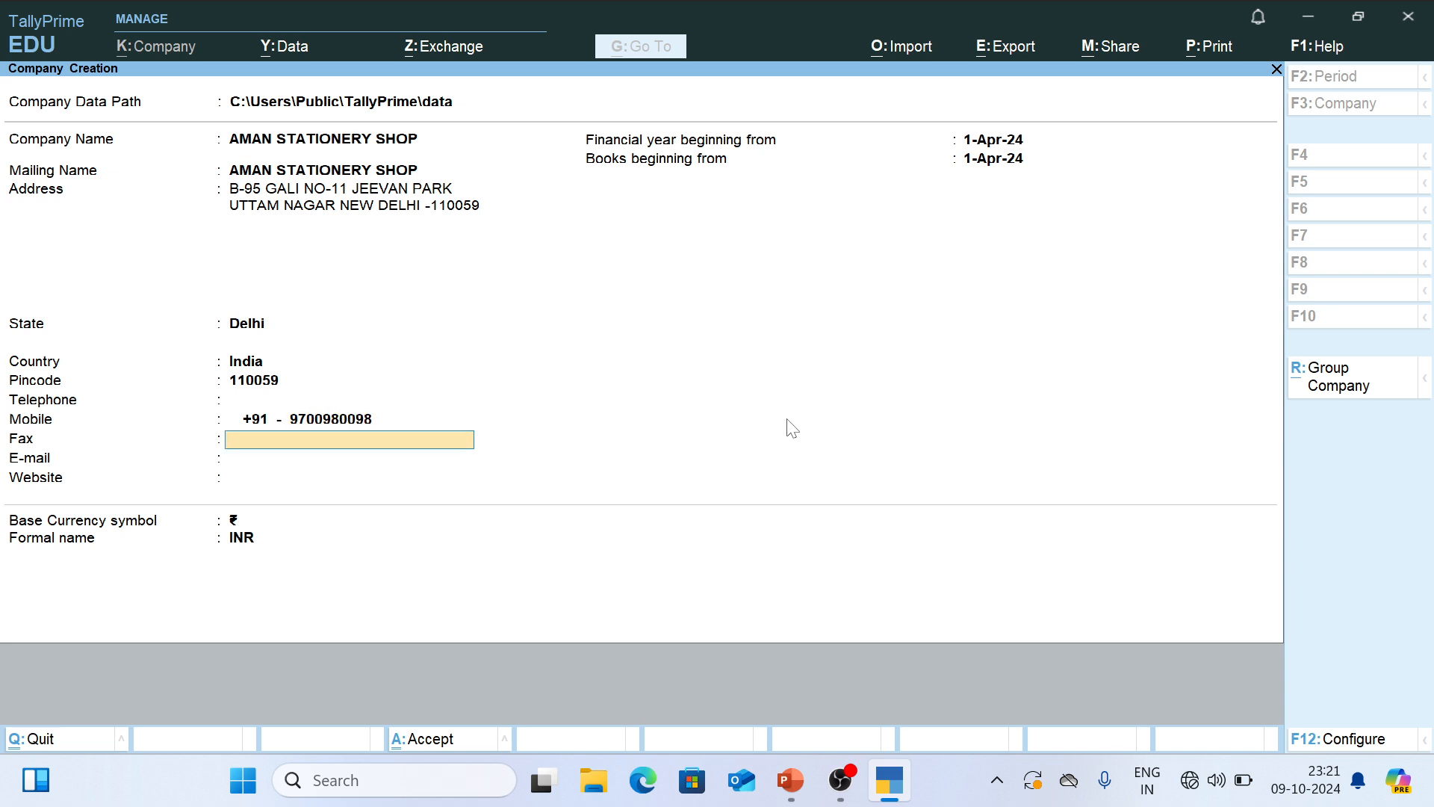
- Copy the e-mail address from the PowerPoint slide into TallyPrime's E-mail field, leaving Fax blank
key("alt+Tab")
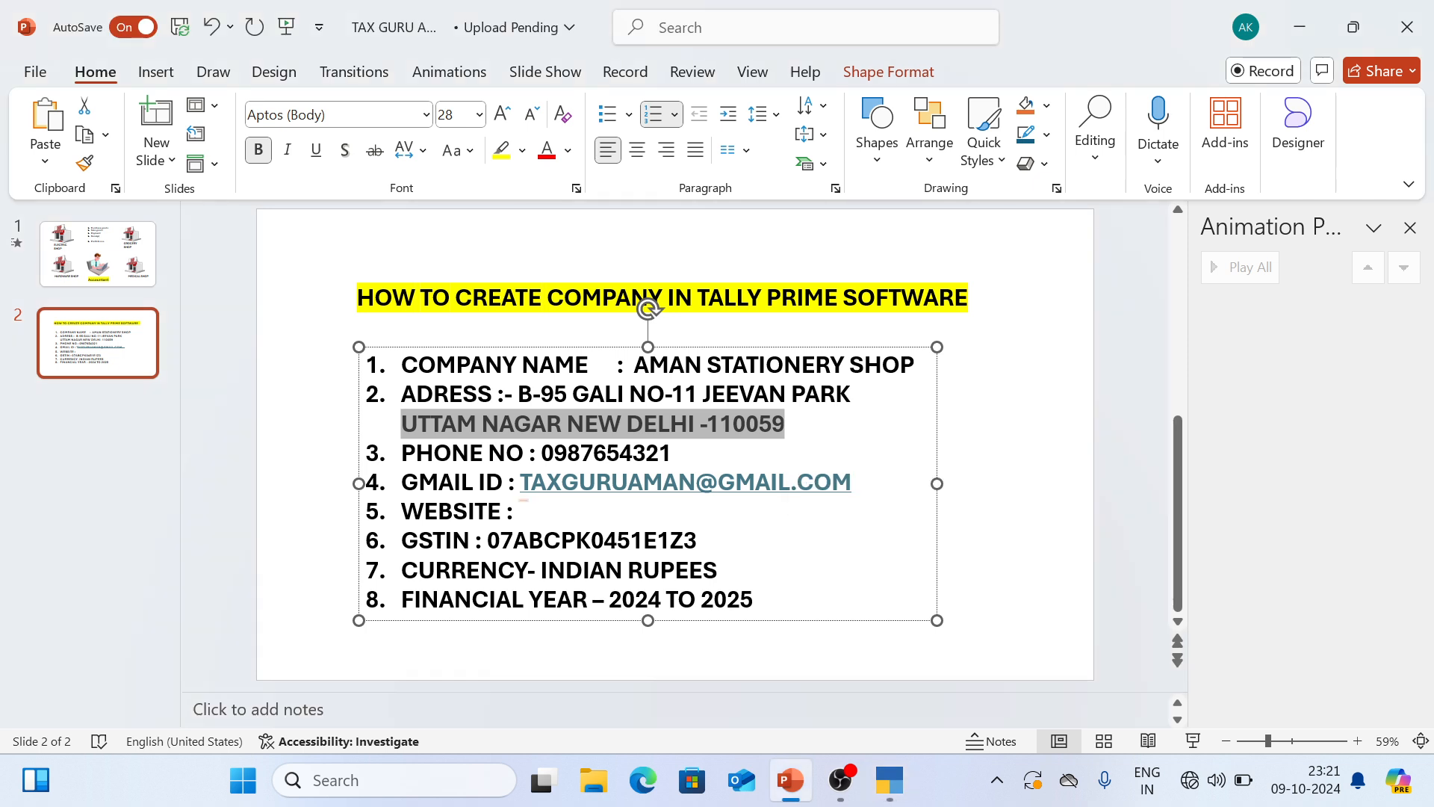
left_click_drag(853, 486, 521, 486)
key("ctrl+c")
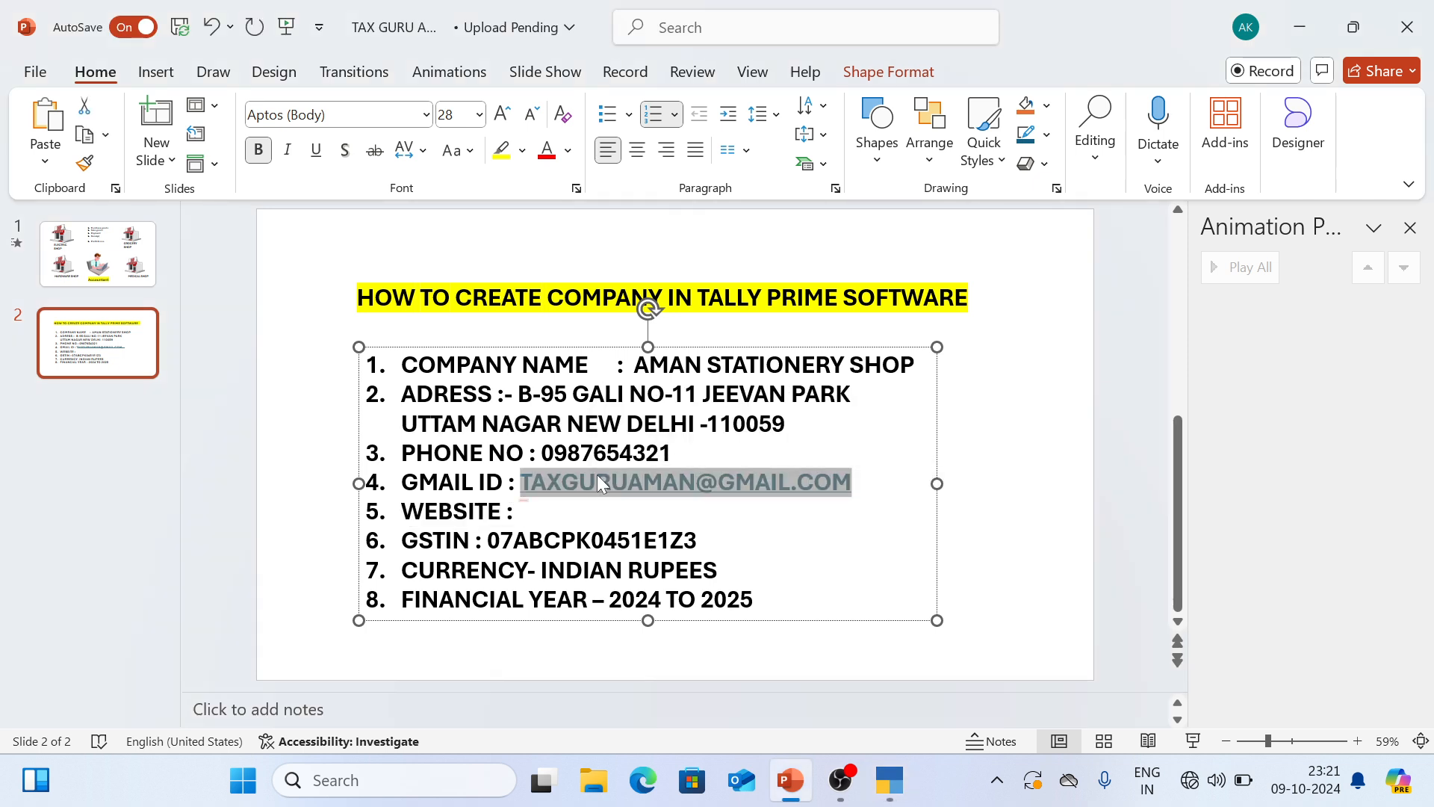
key("alt+Tab")
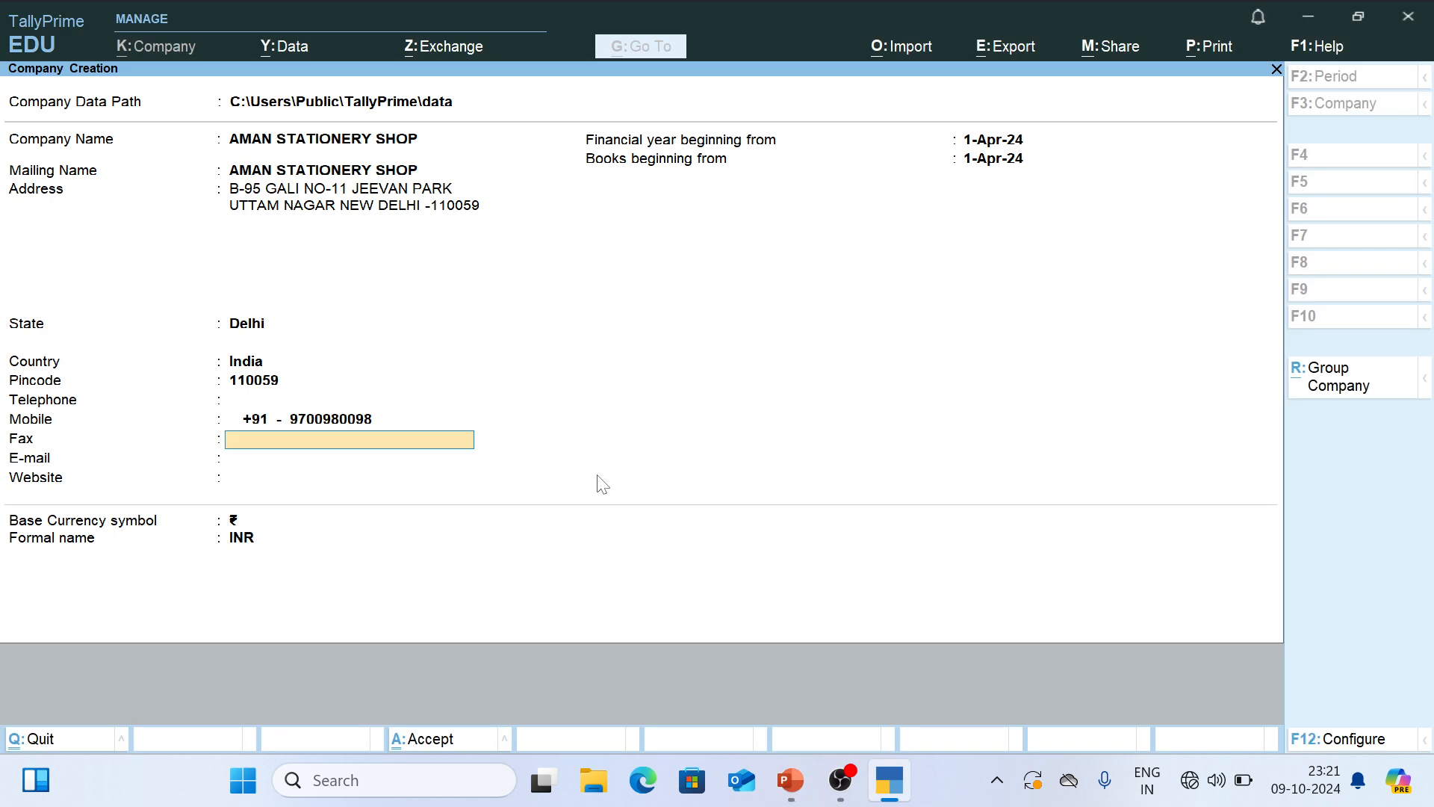
key("Return")
key("ctrl+v")
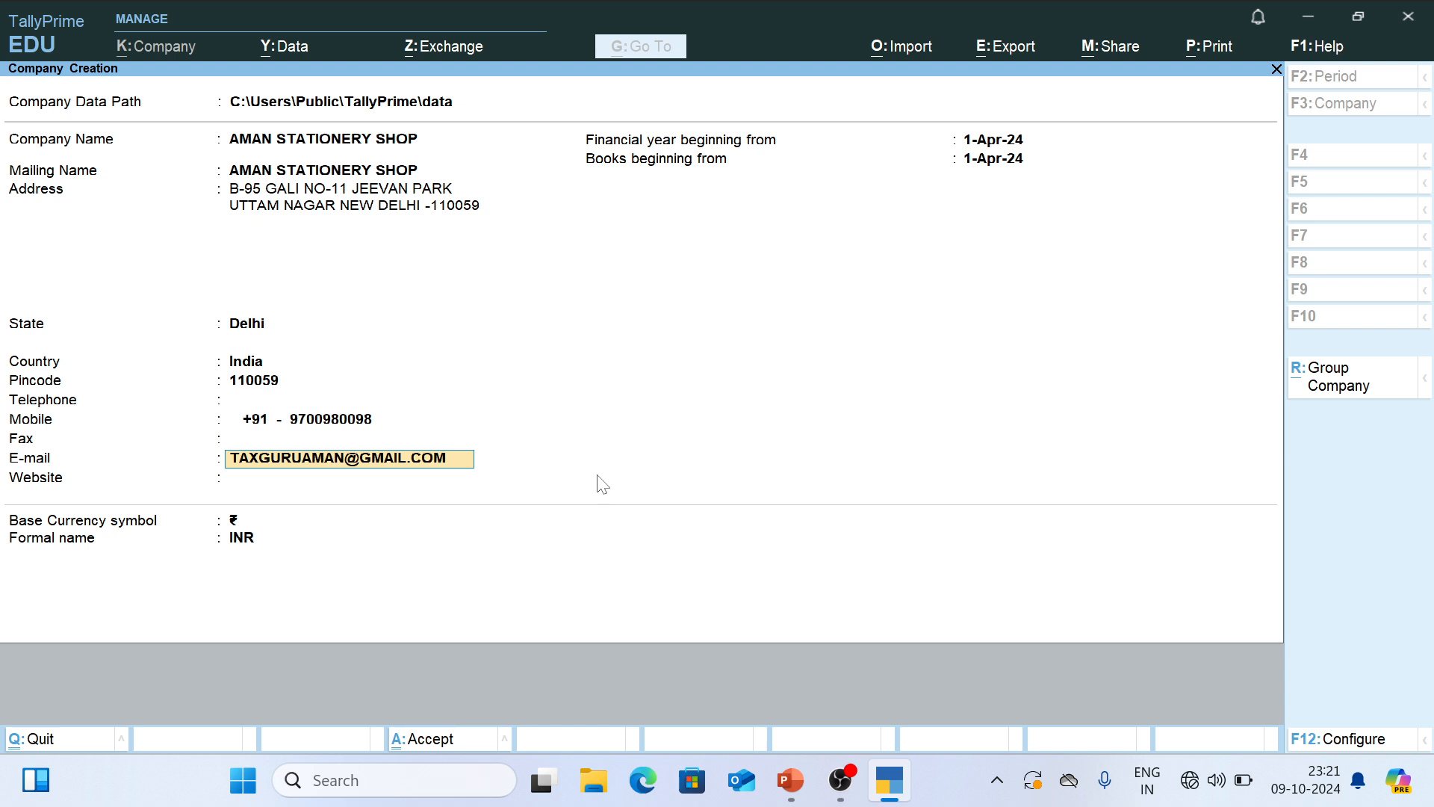
- Check the PowerPoint slide for a website and leave TallyPrime's Website field blank
key("Return")
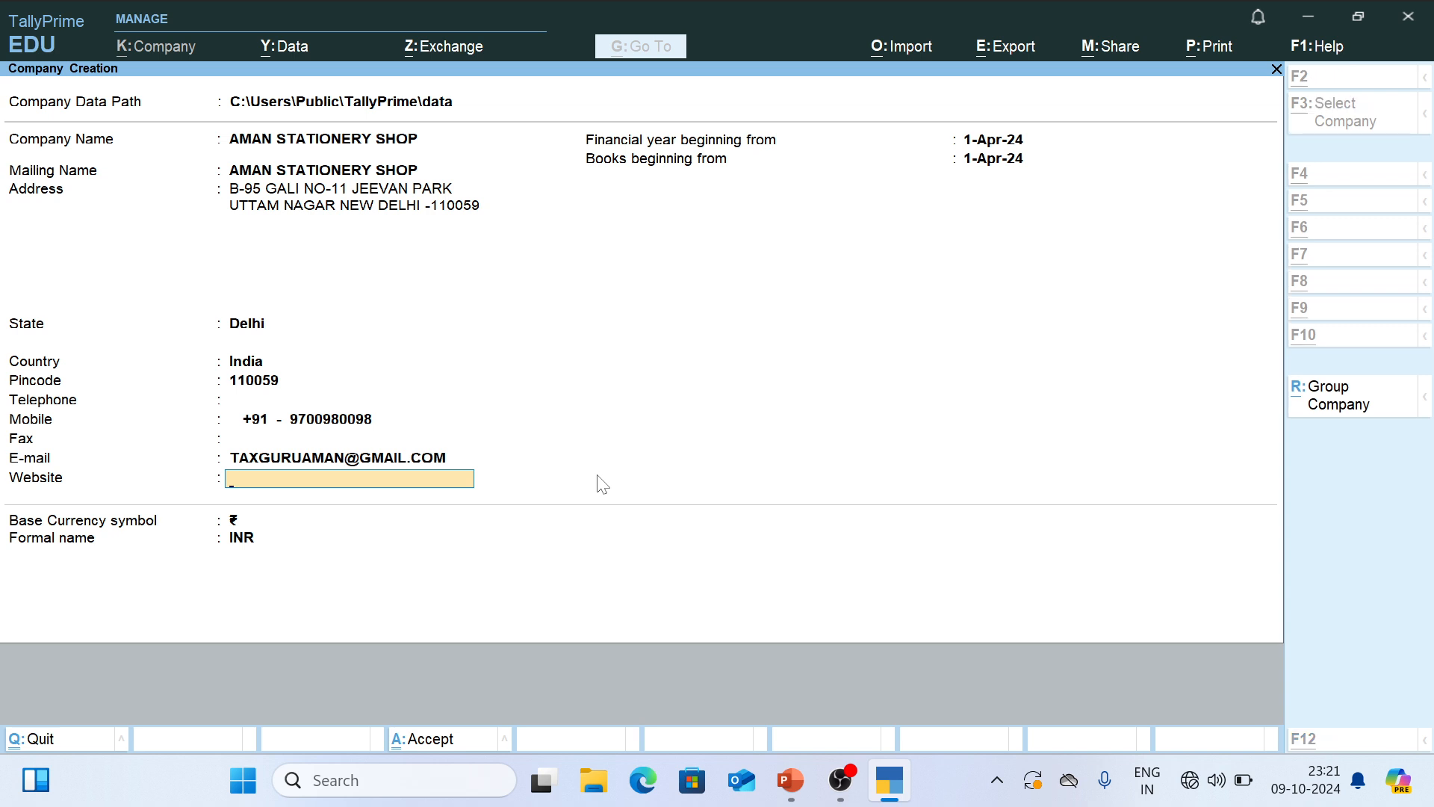
key("alt+Tab")
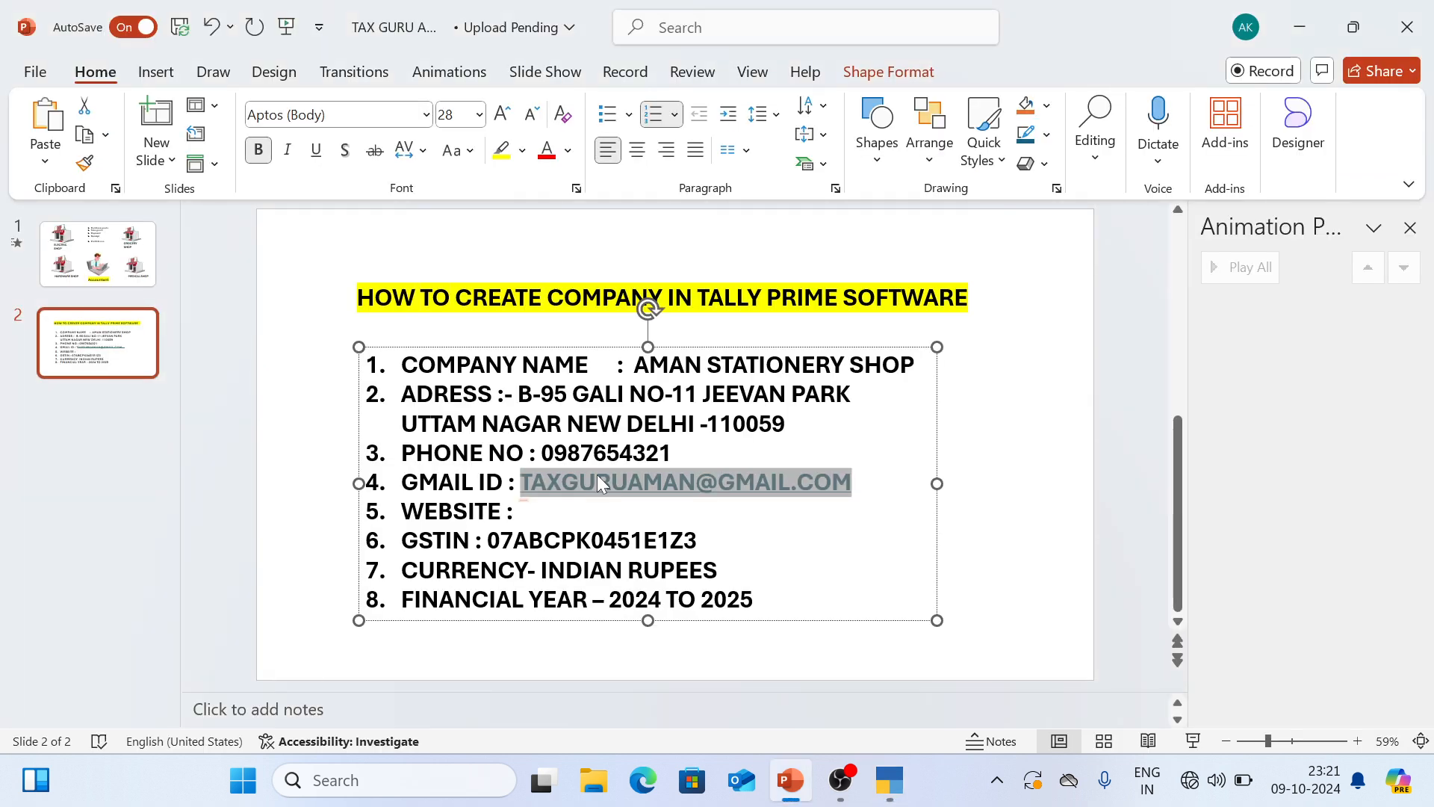
key("alt+Tab")
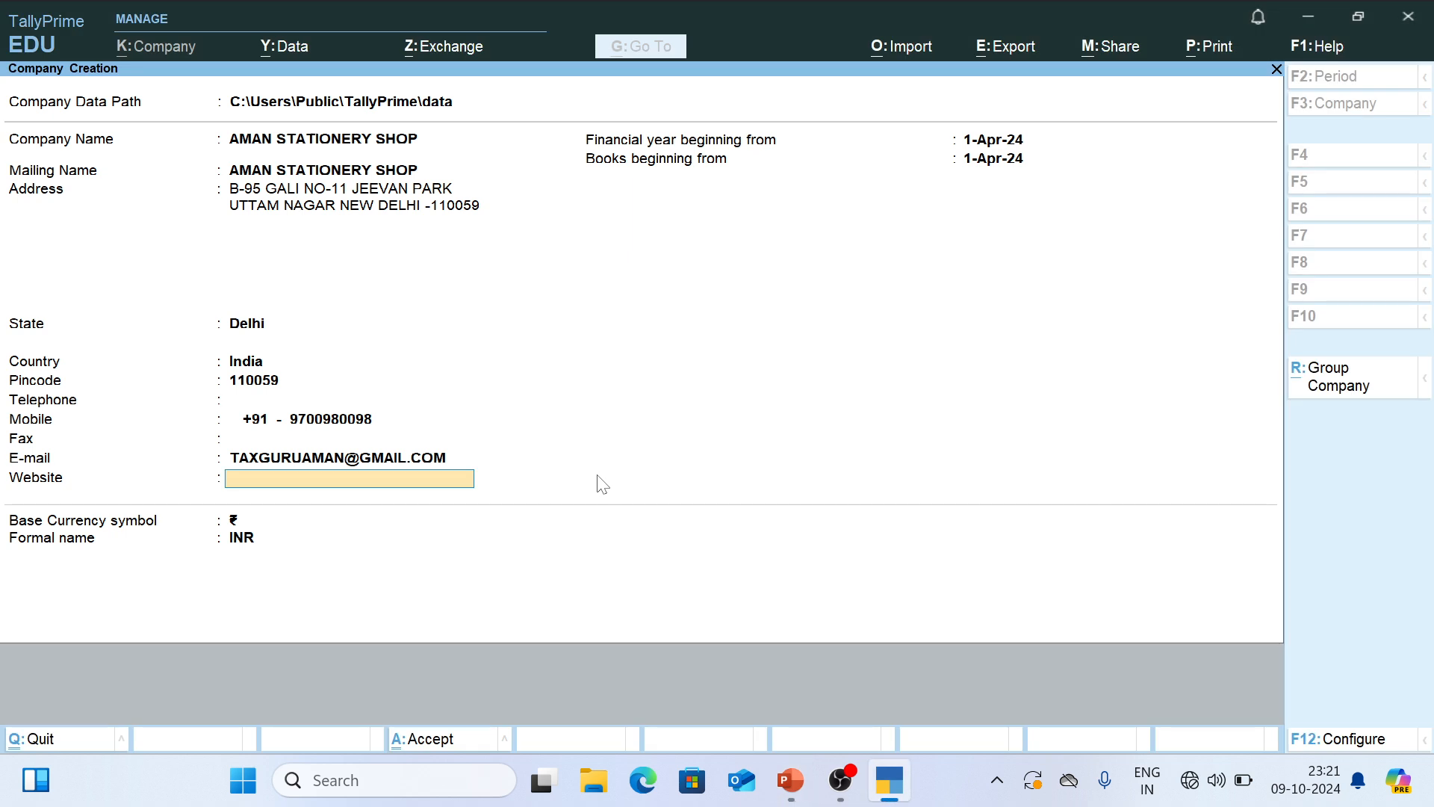
key("Return")
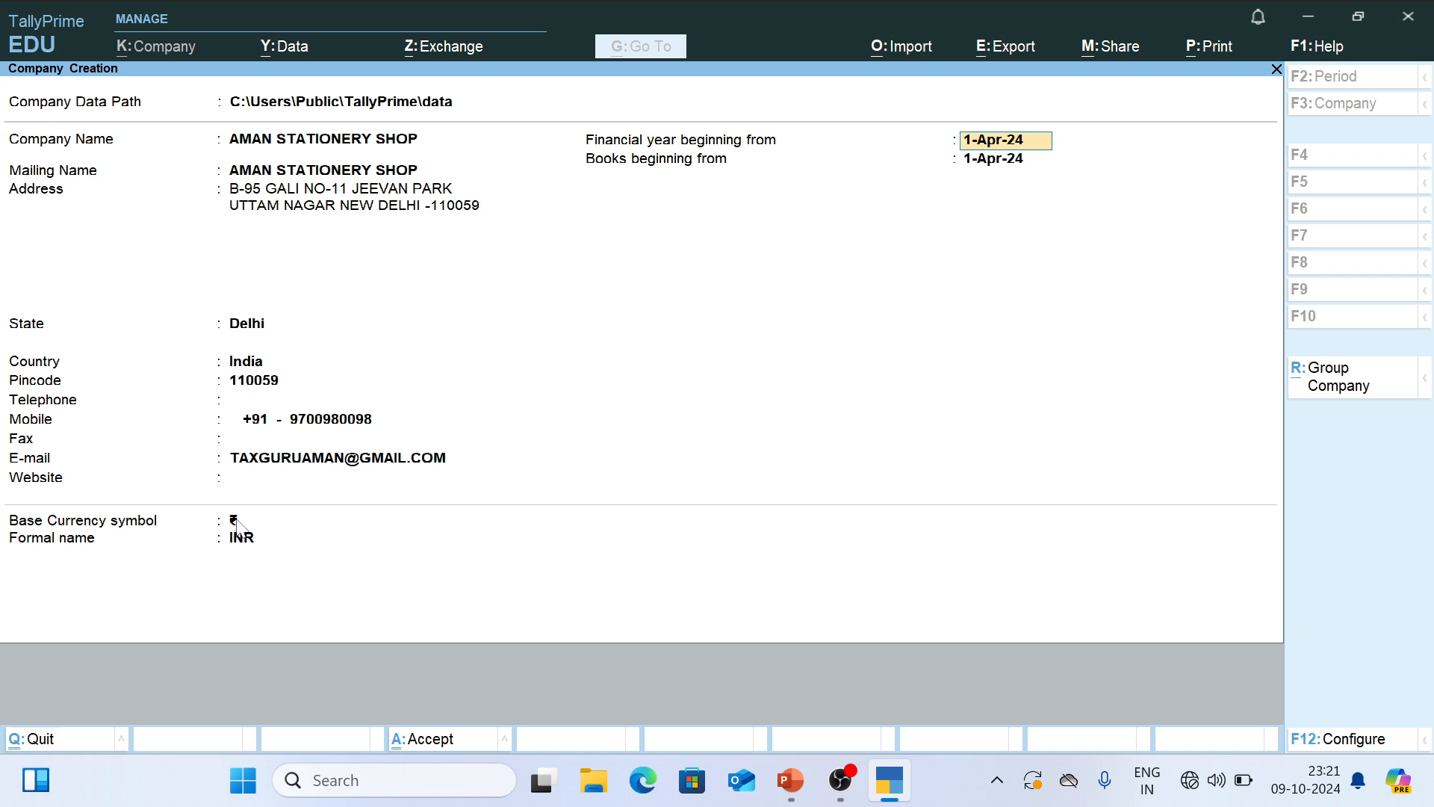
- Keep both beginning dates at 1-Apr-24 and the base currency ₹ with formal name INR, and accept the company creation
key("Return")
key("Return")
key("Return")
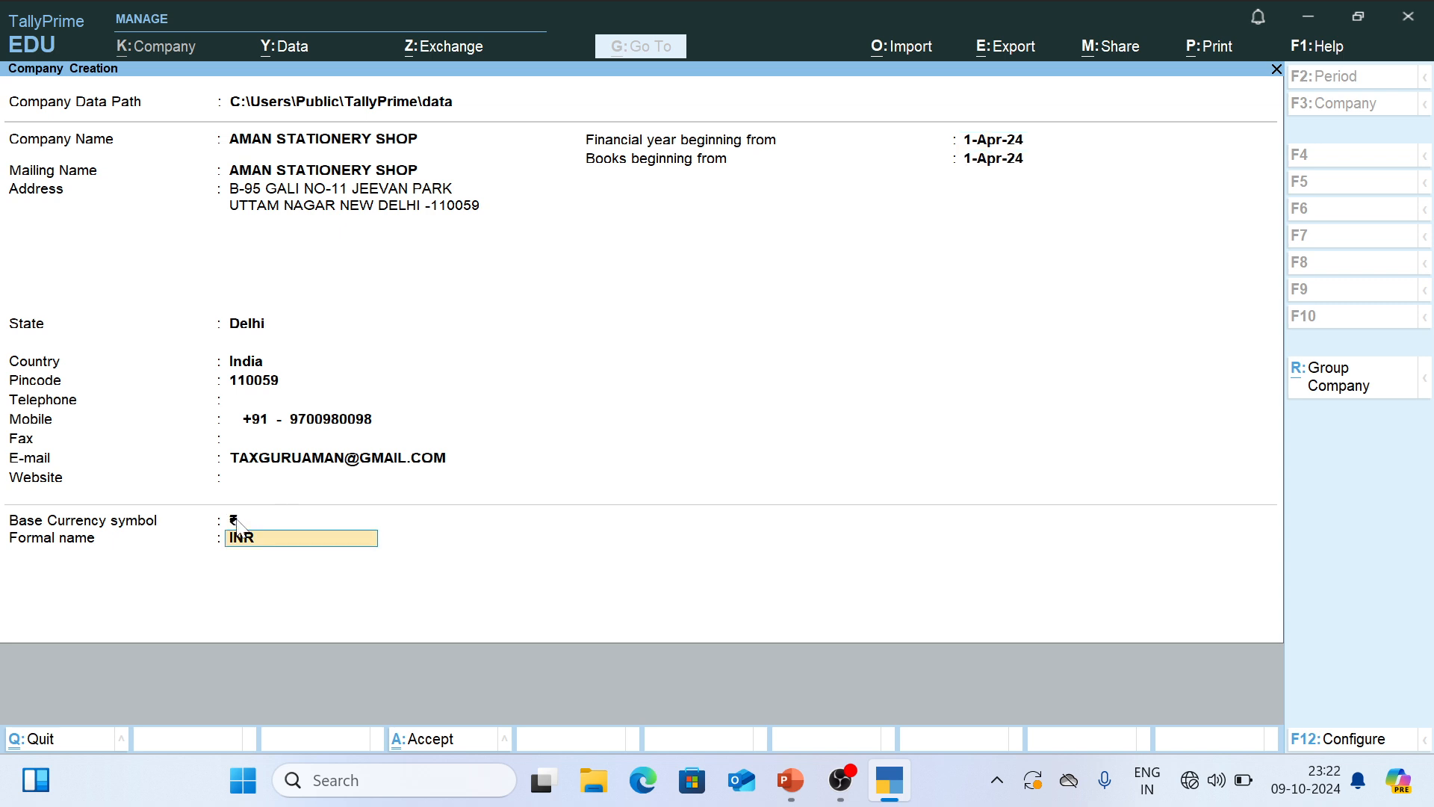
key("Return")
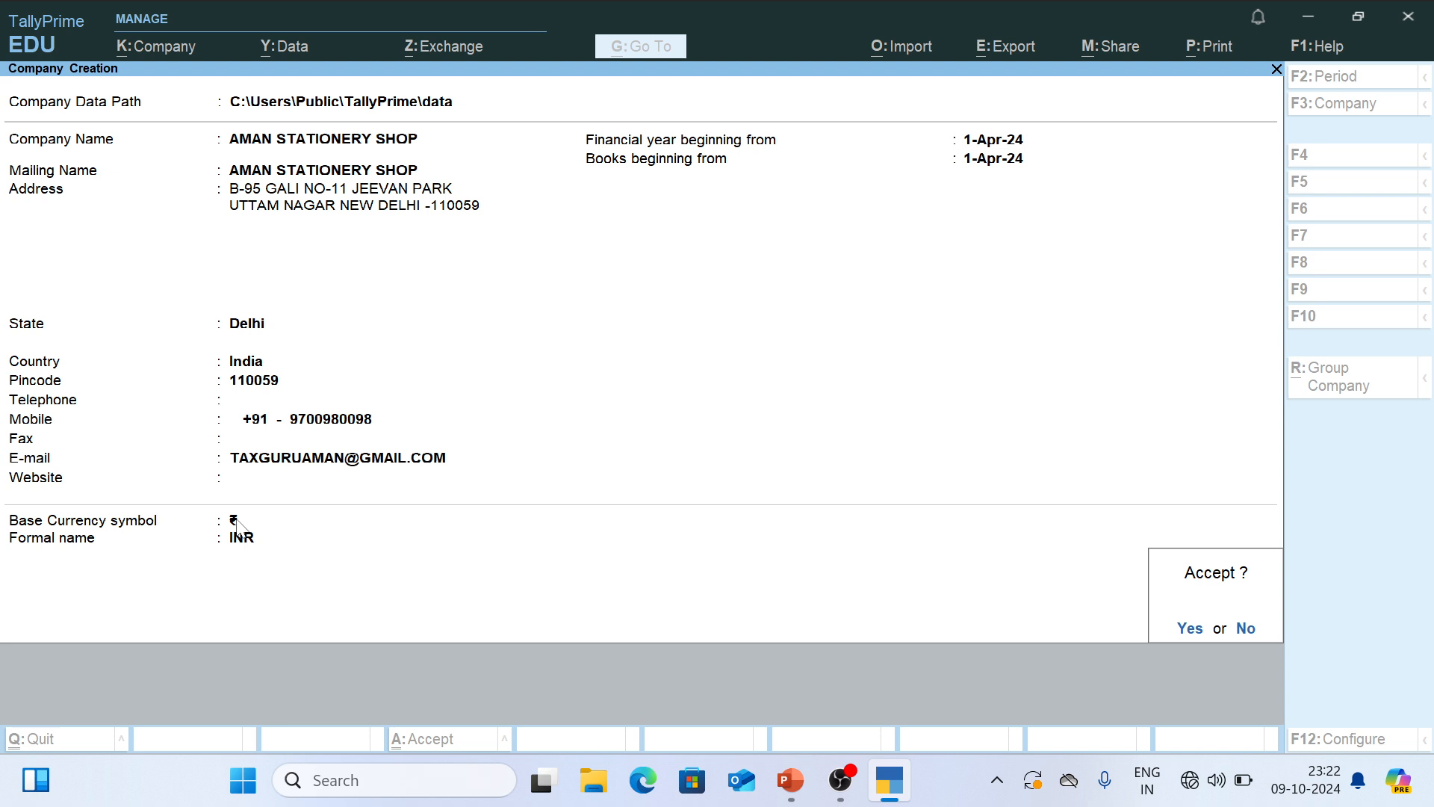
key("Return")
key("Return")
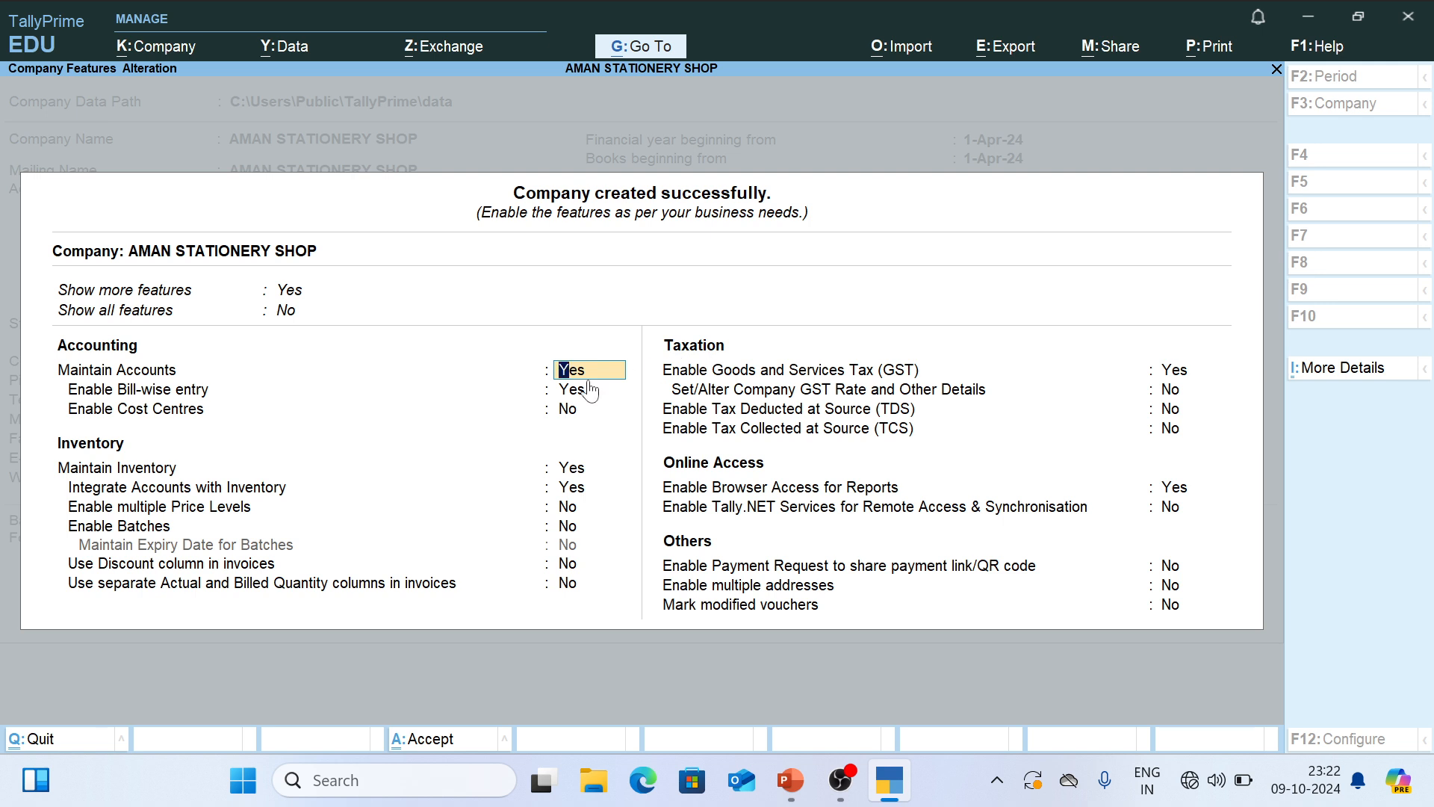
- Set Show all features to Yes for the new company
left_click(314, 326)
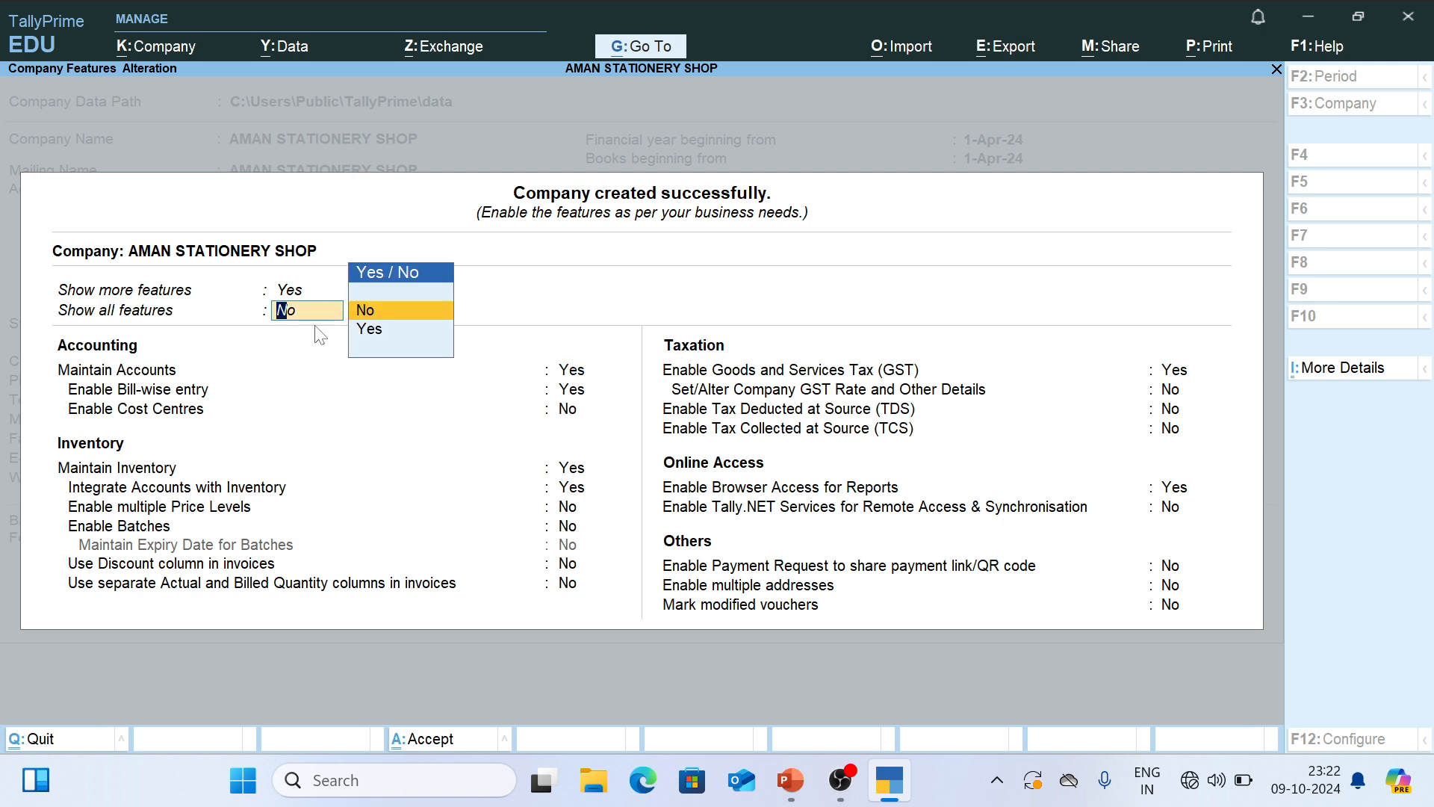
key("Down")
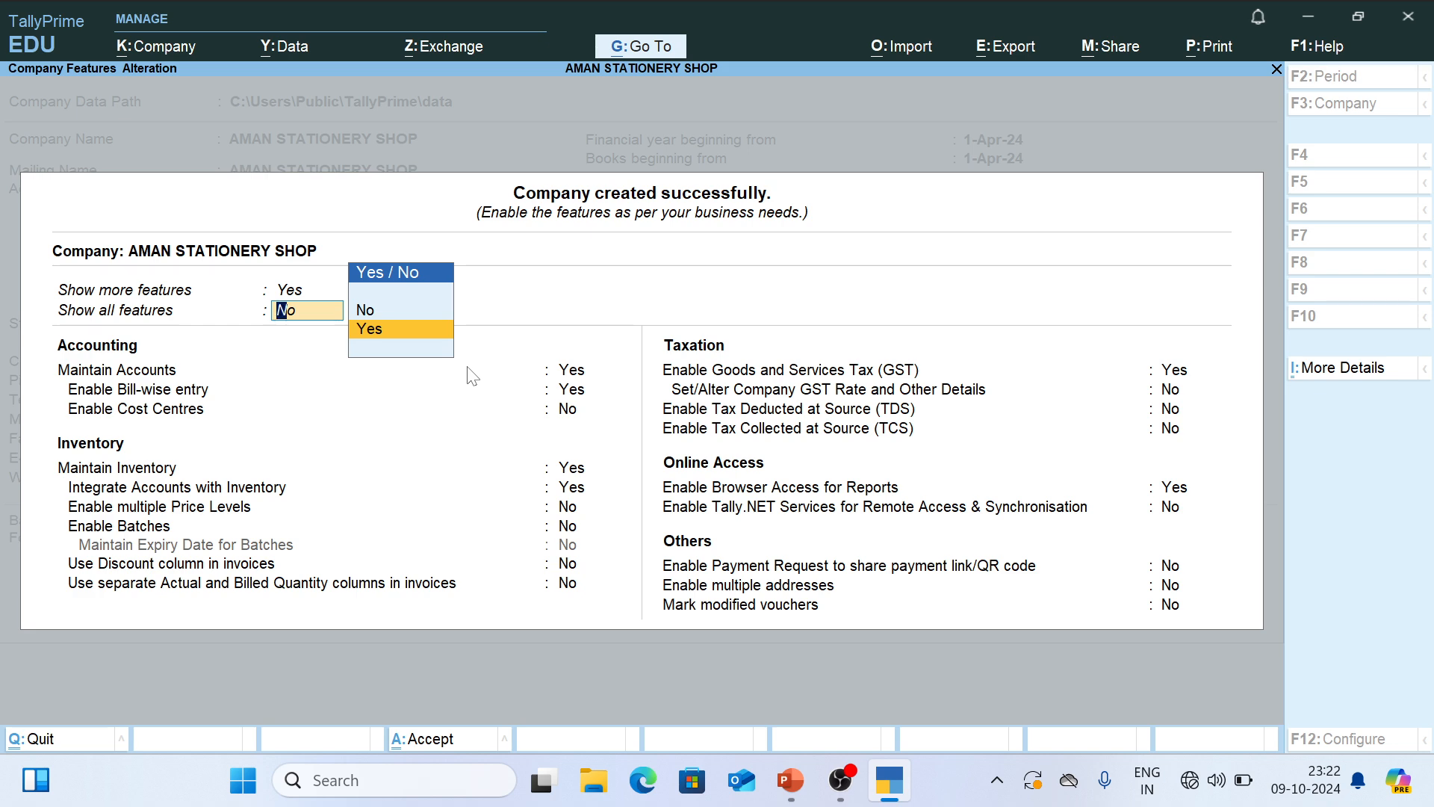
key("Return")
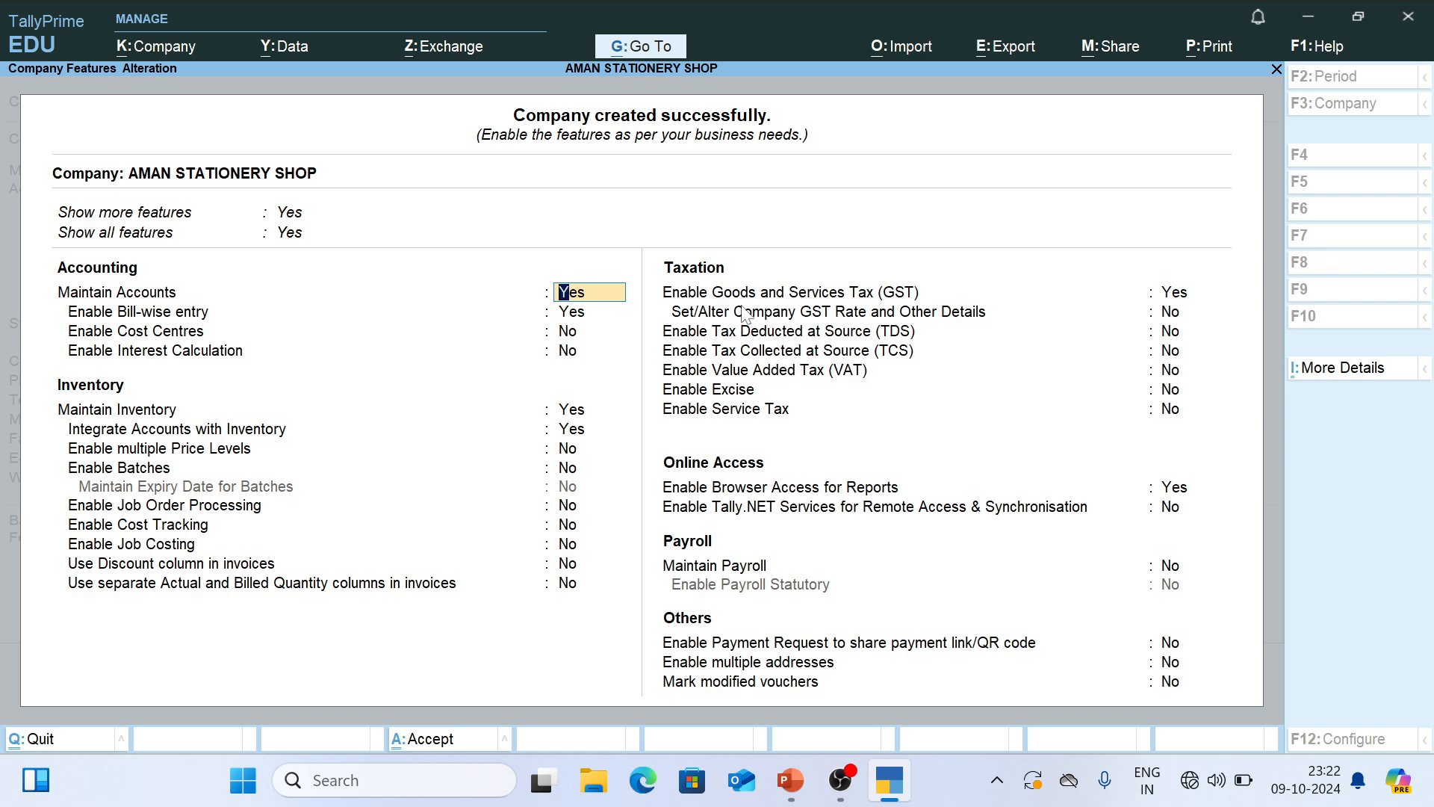
- Open the GST details with GST enabled, keeping State Delhi, Registration type Regular and Assessee of Other Territory No
left_click(1158, 294)
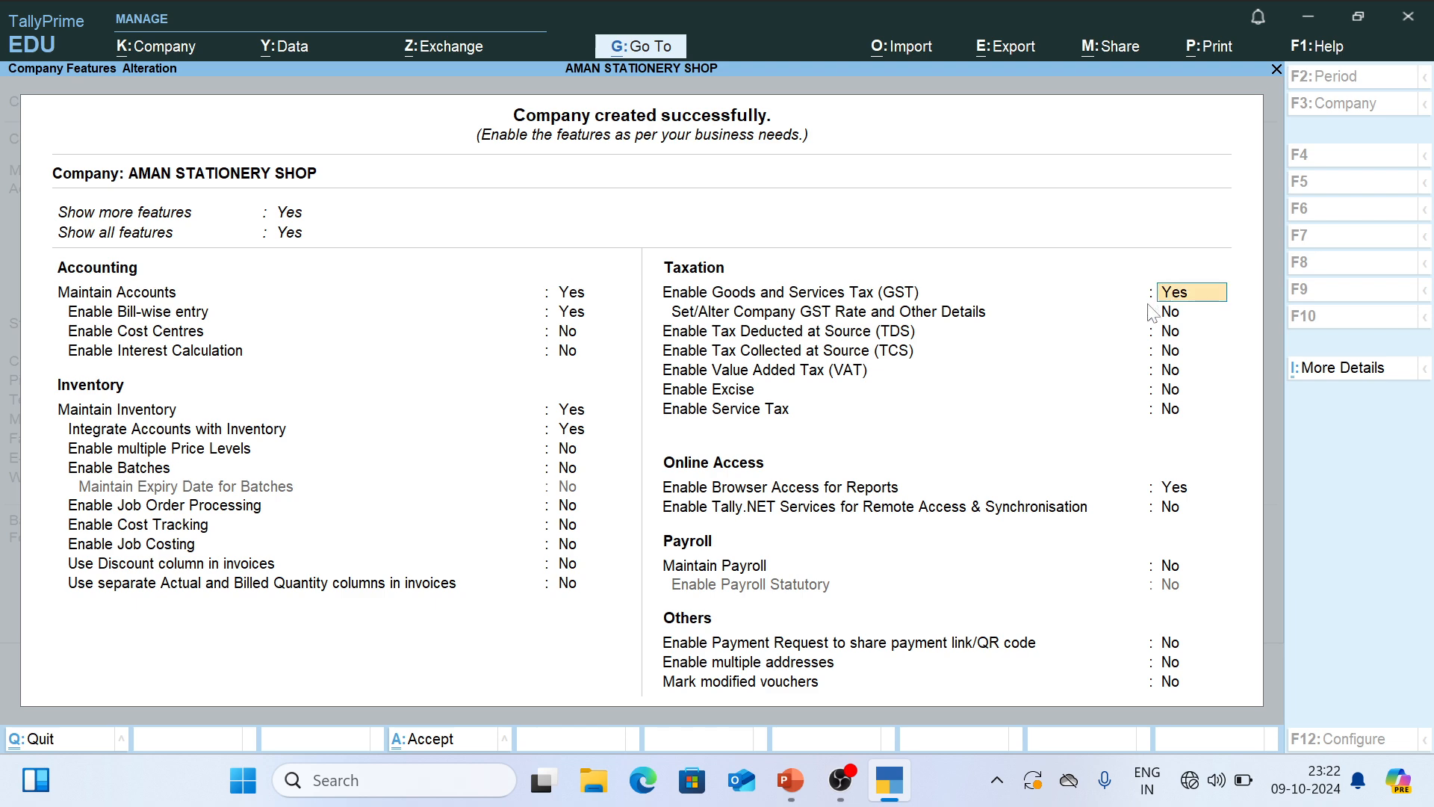
key("Return")
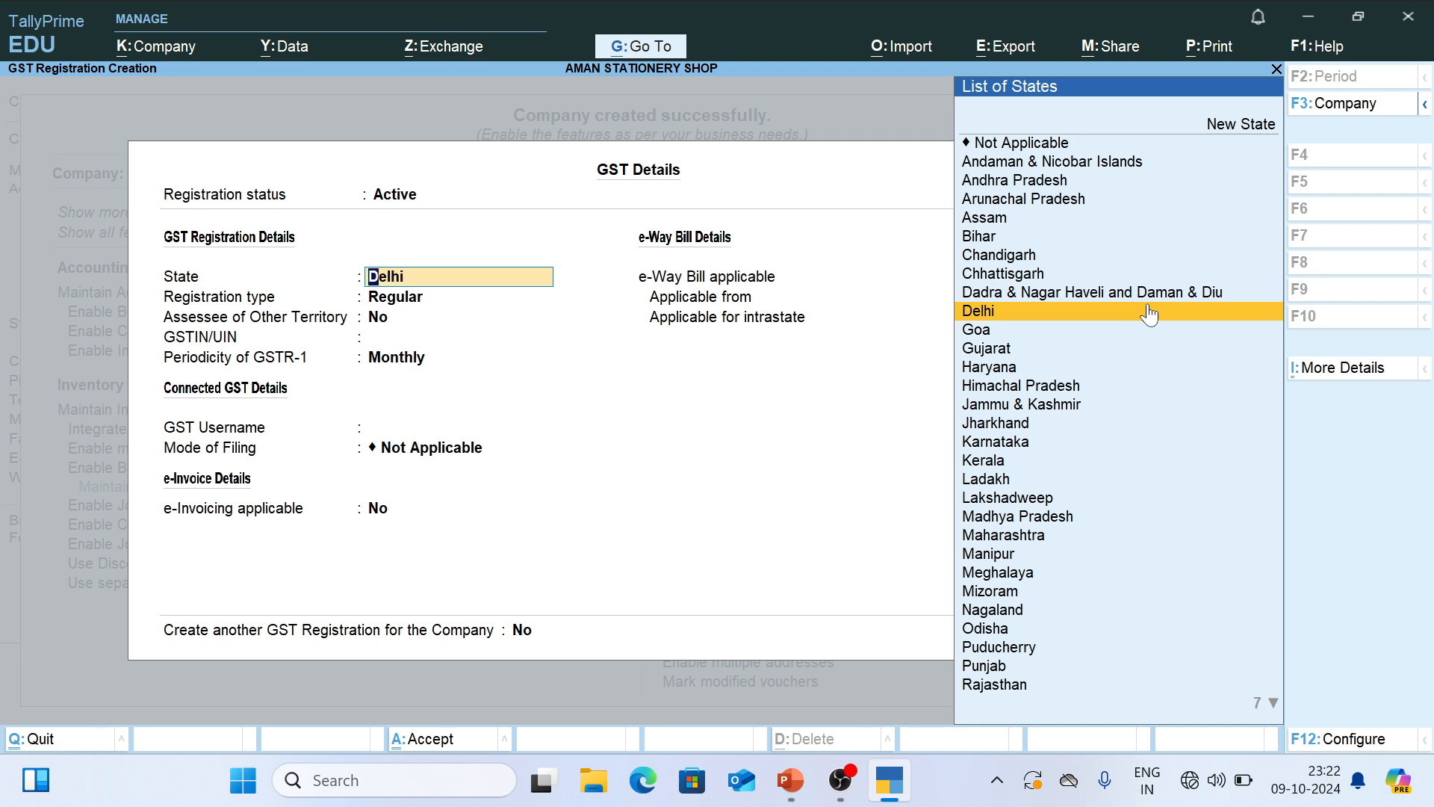
key("Return")
key("Return")
key("Return")
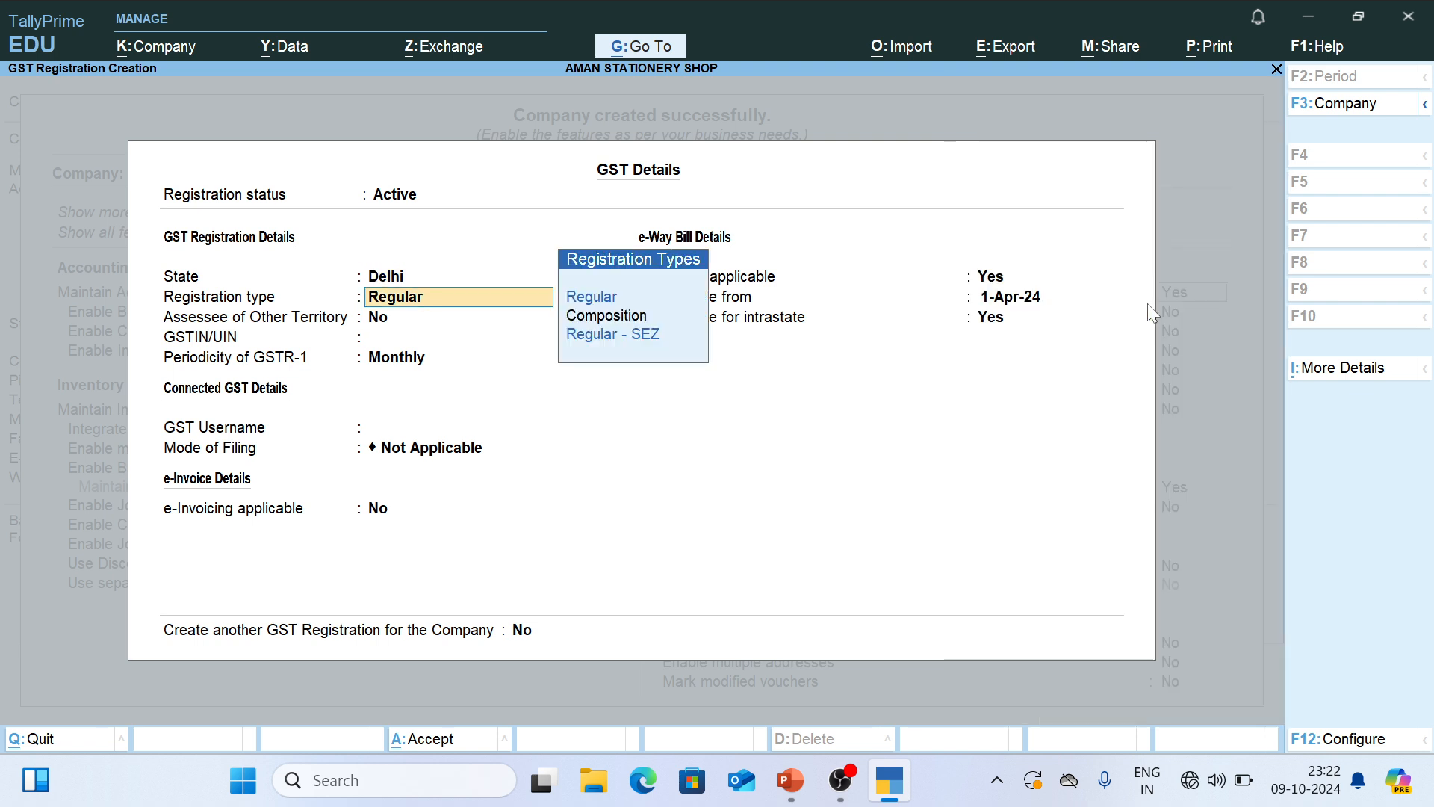
- Copy the company's GSTIN from the PowerPoint slide into TallyPrime's GSTIN/UIN field
key("alt+Tab")
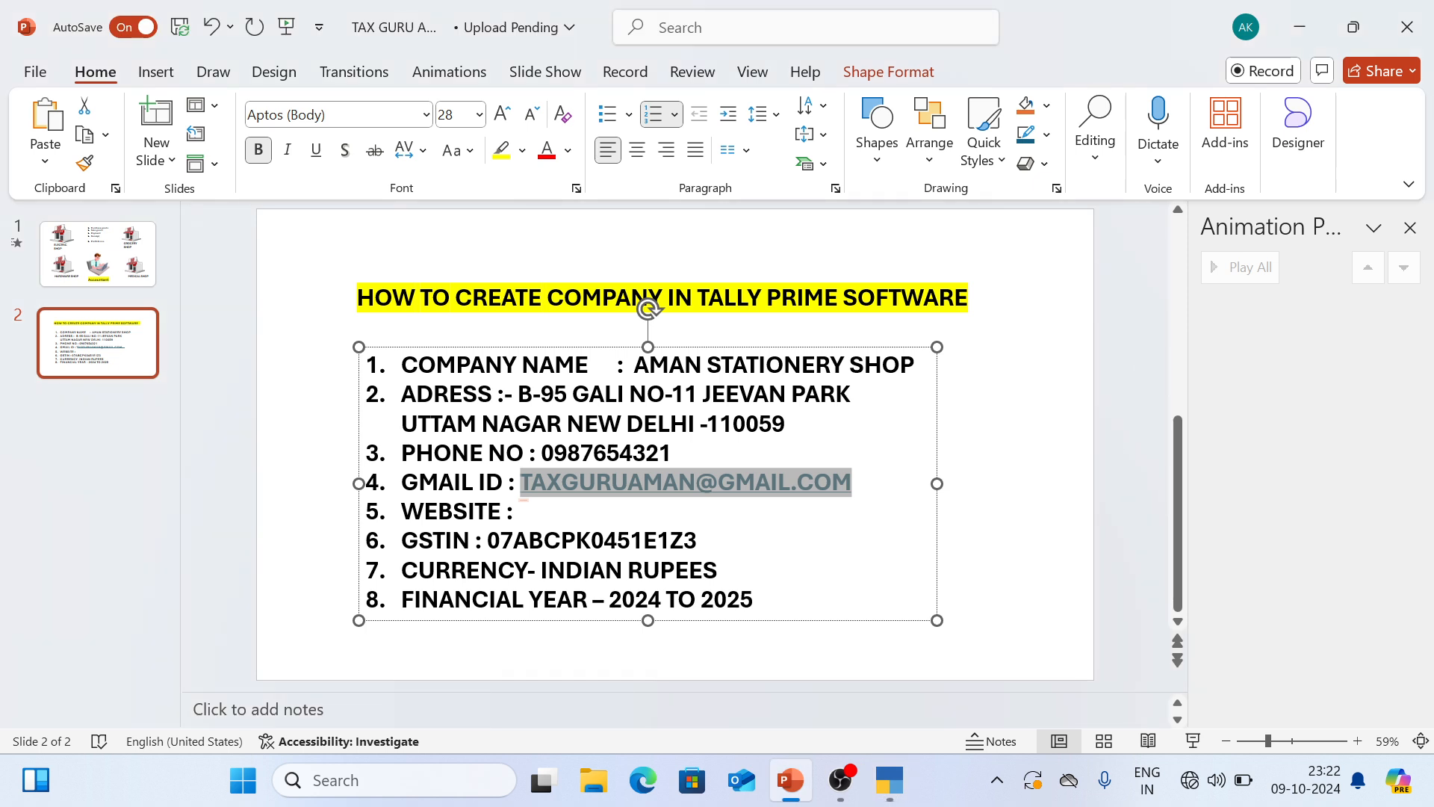
double_click(660, 541)
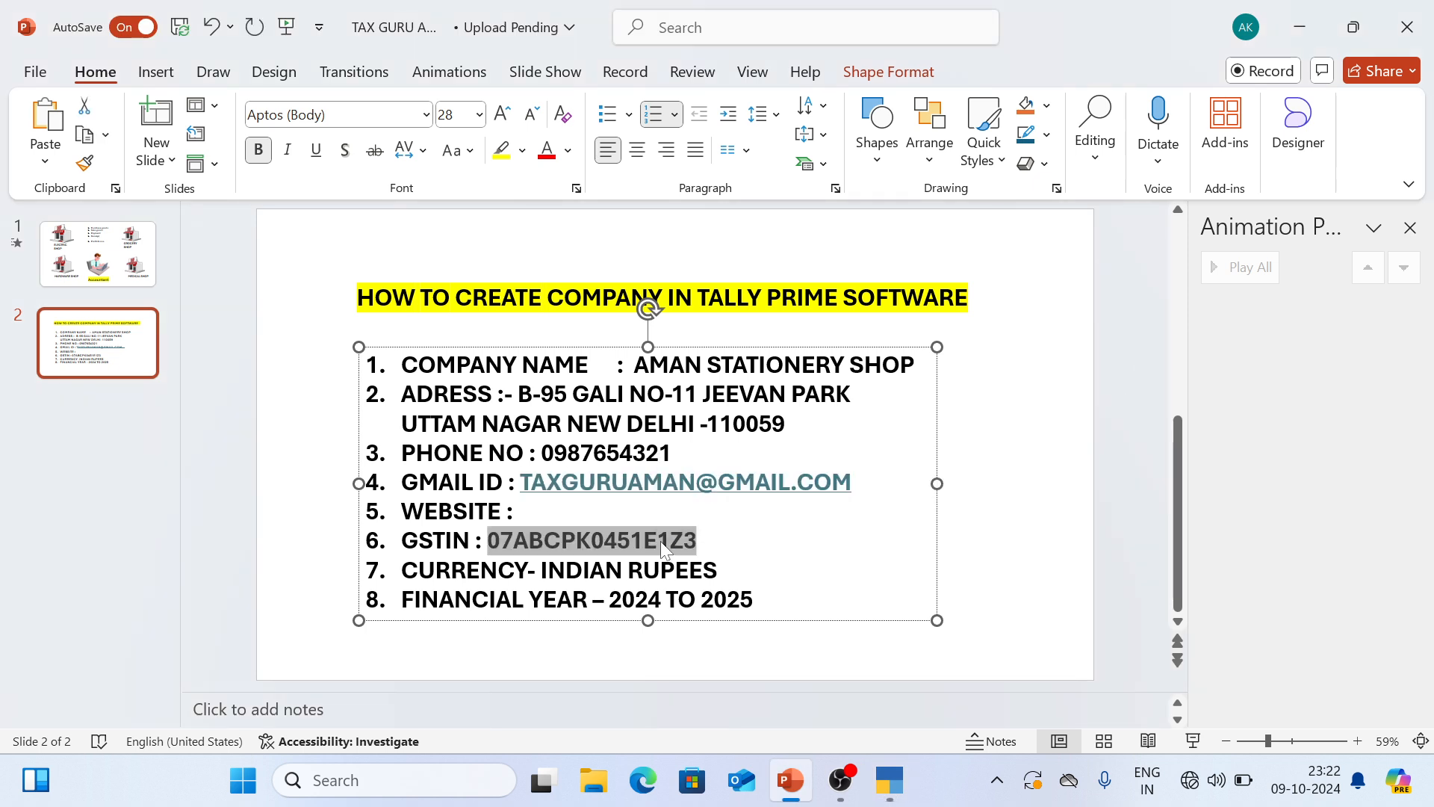
key("ctrl+c")
key("alt+Tab")
key("ctrl+alt+v")
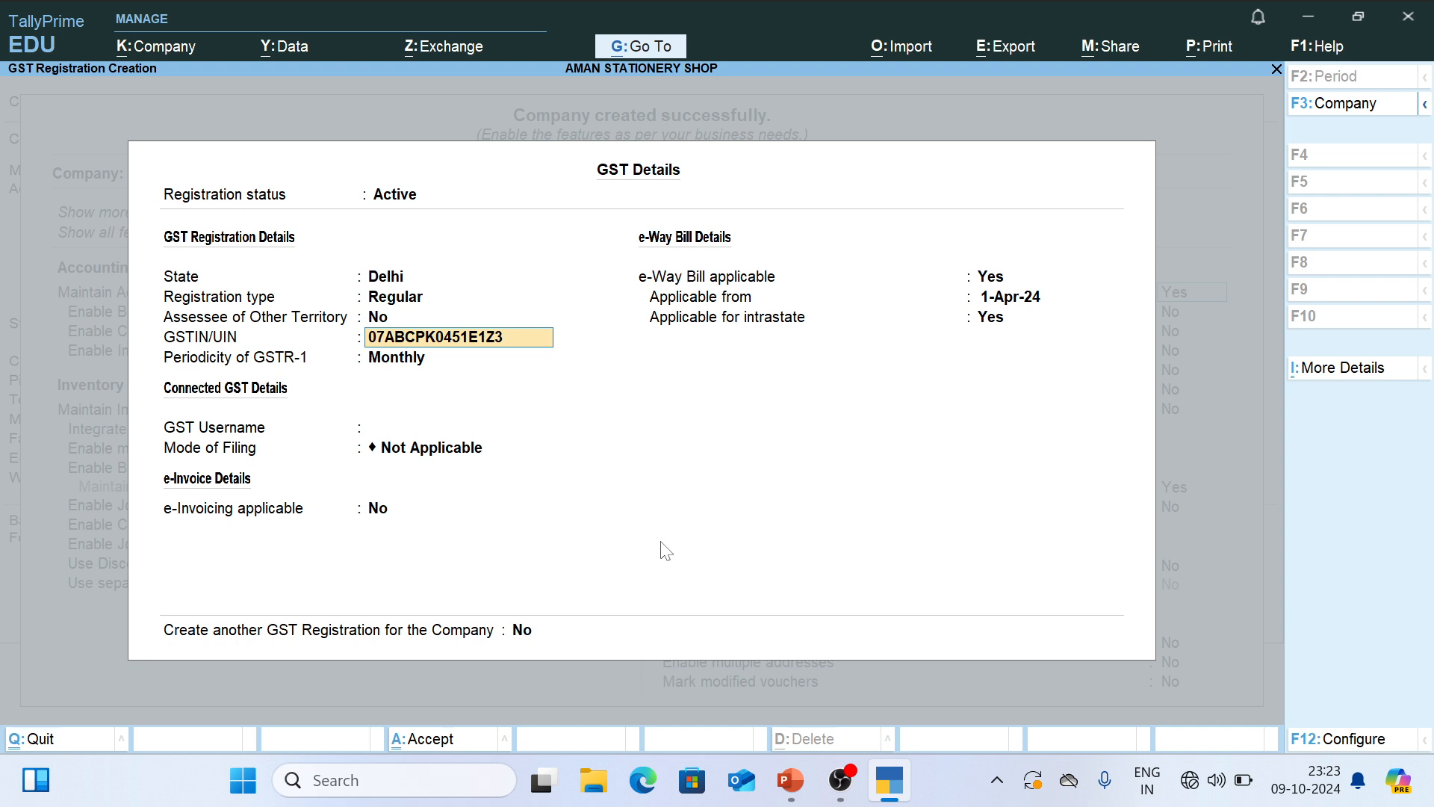
key("Return")
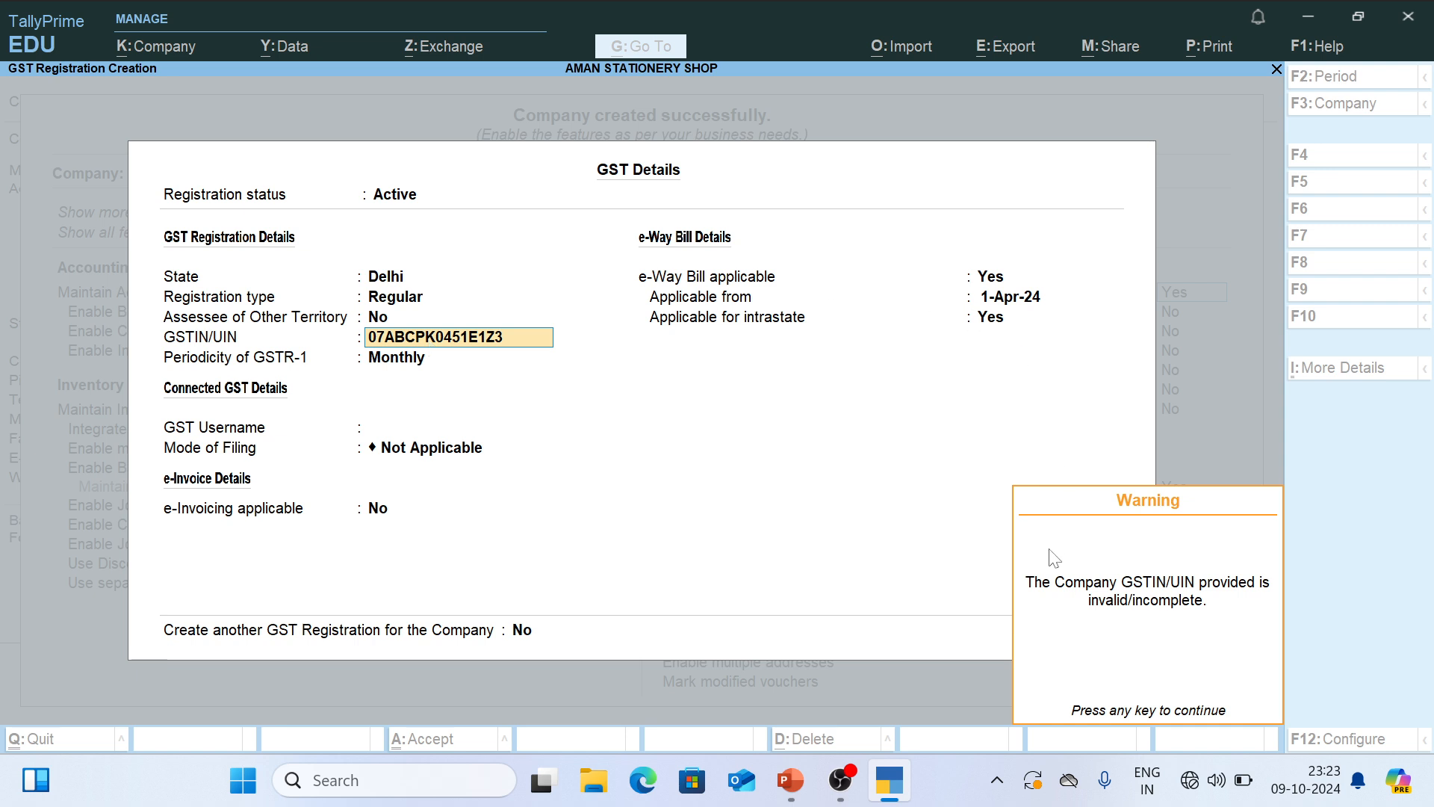
key("Return")
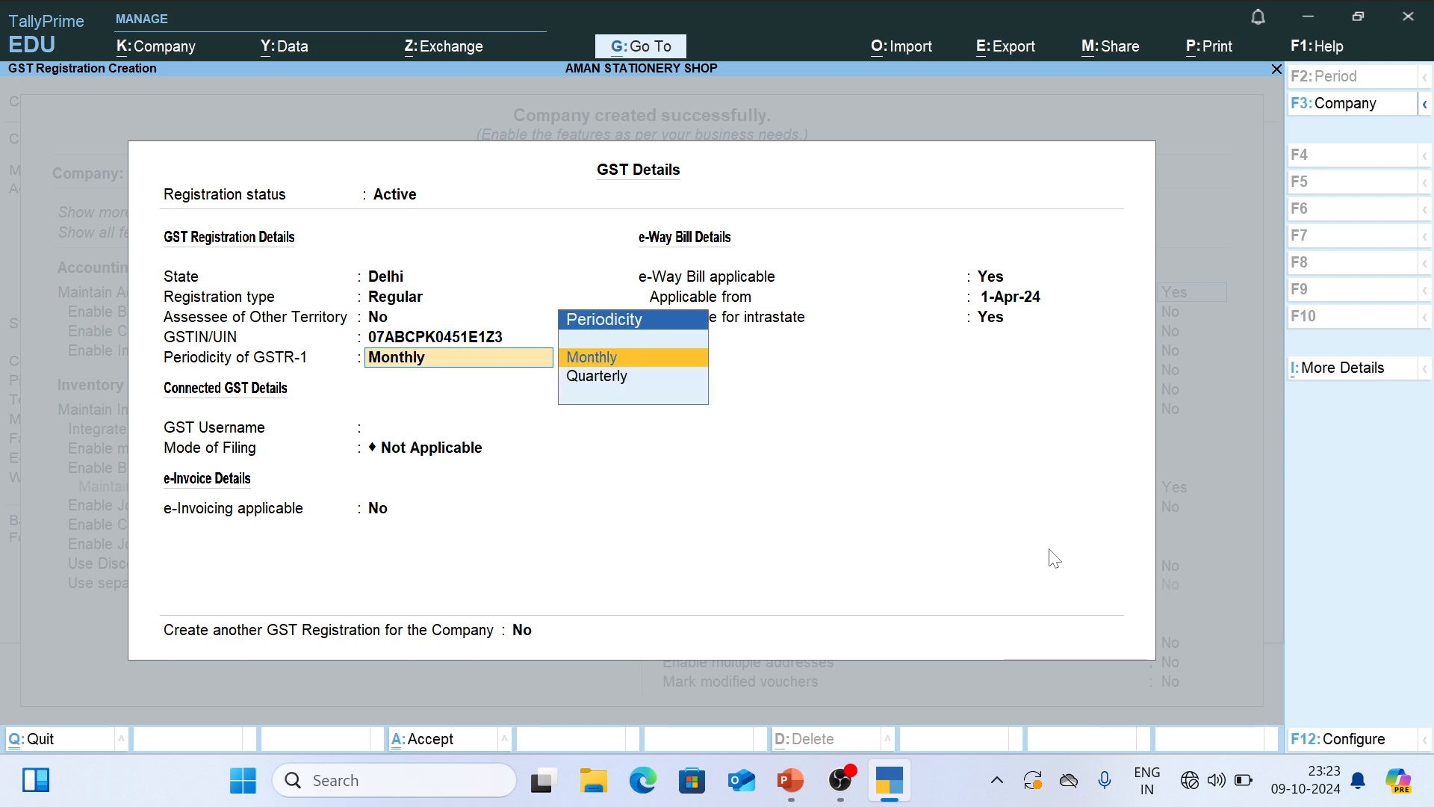
- Keep GSTR-1 Monthly, GST Username blank, Mode of Filing Not Applicable and e-Invoicing No, and save the GST registration and company features
key("Return")
key("Return")
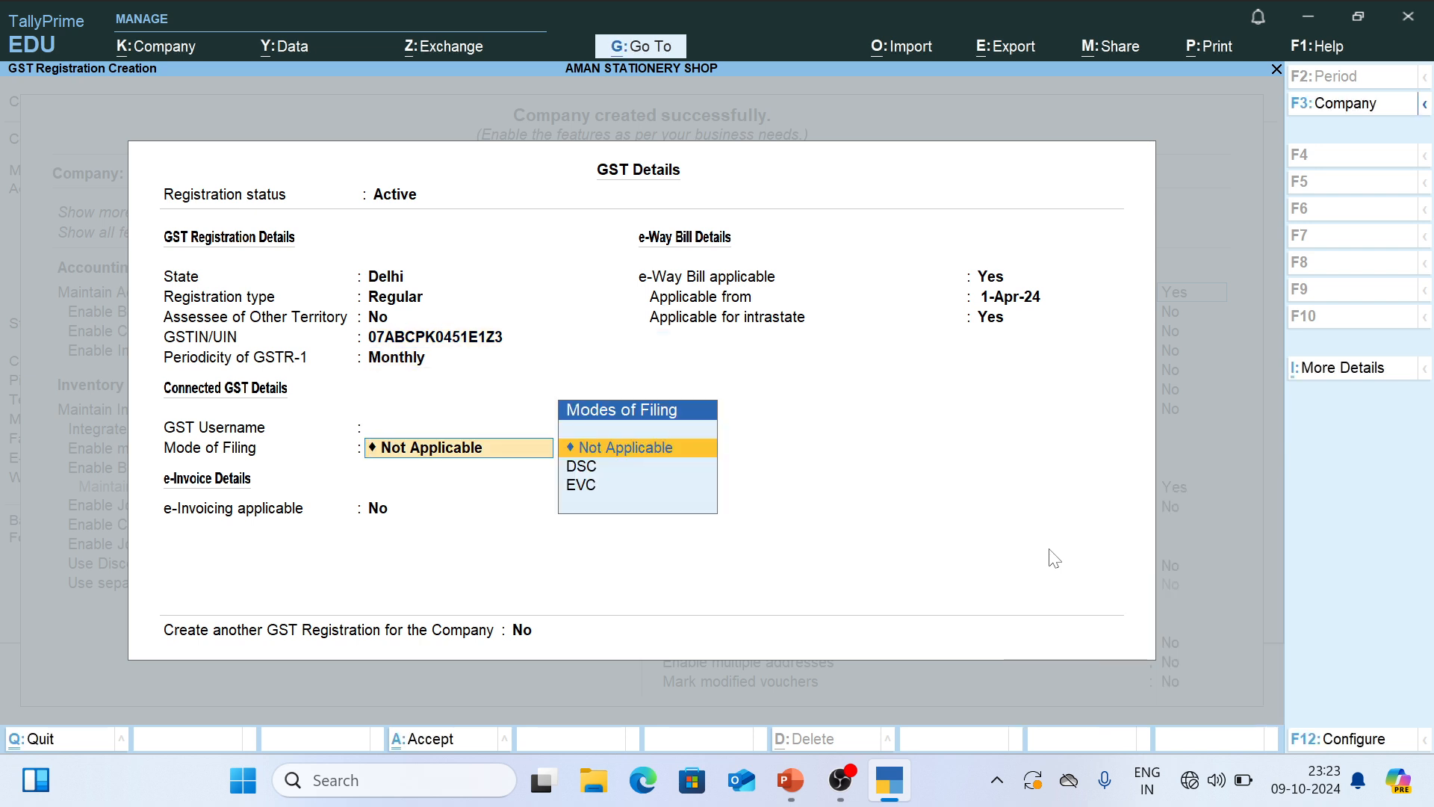
key("Return")
key("Return")
key("Return")
key("Return")
key("Return")
key("Return")
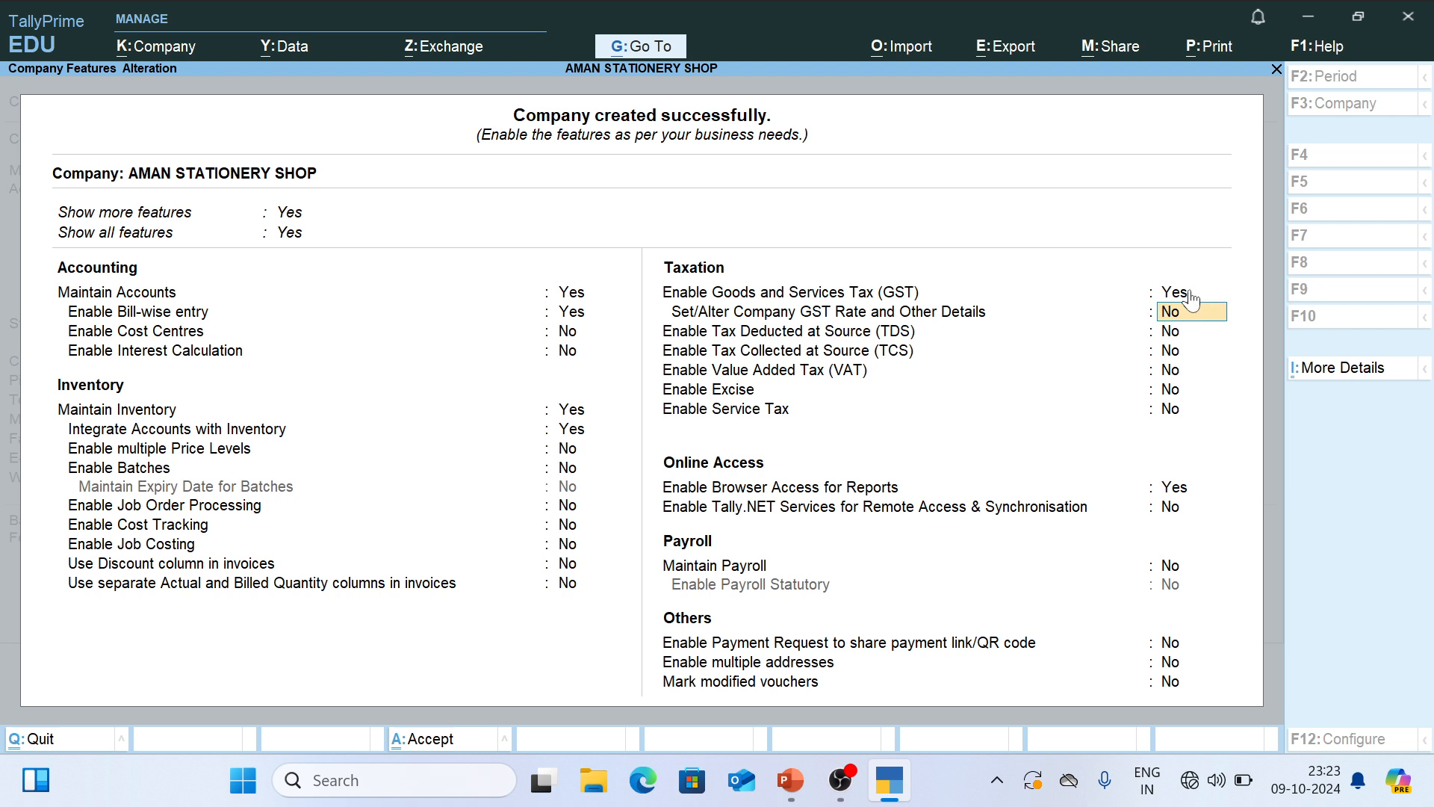
key("ctrl")
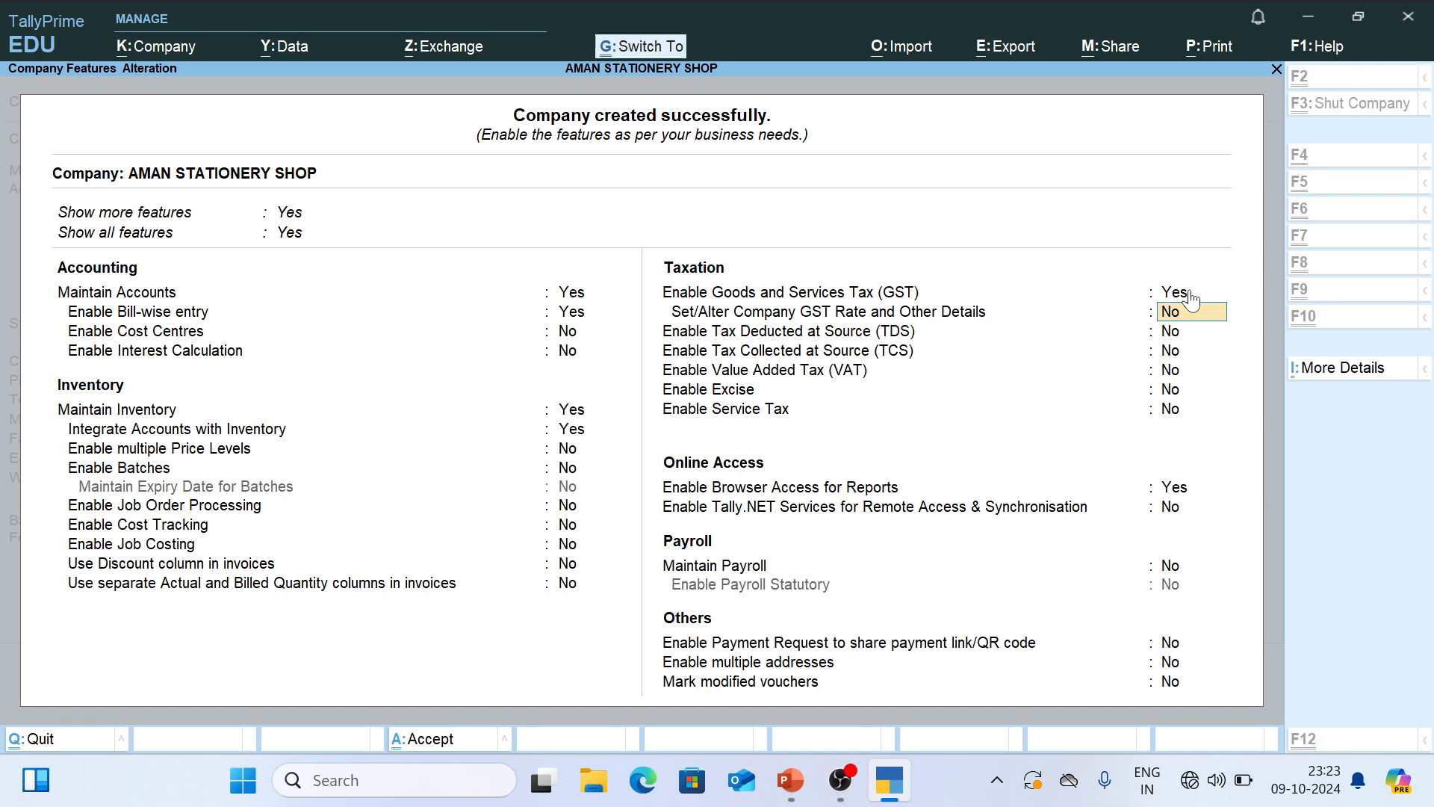
key("ctrl+a")
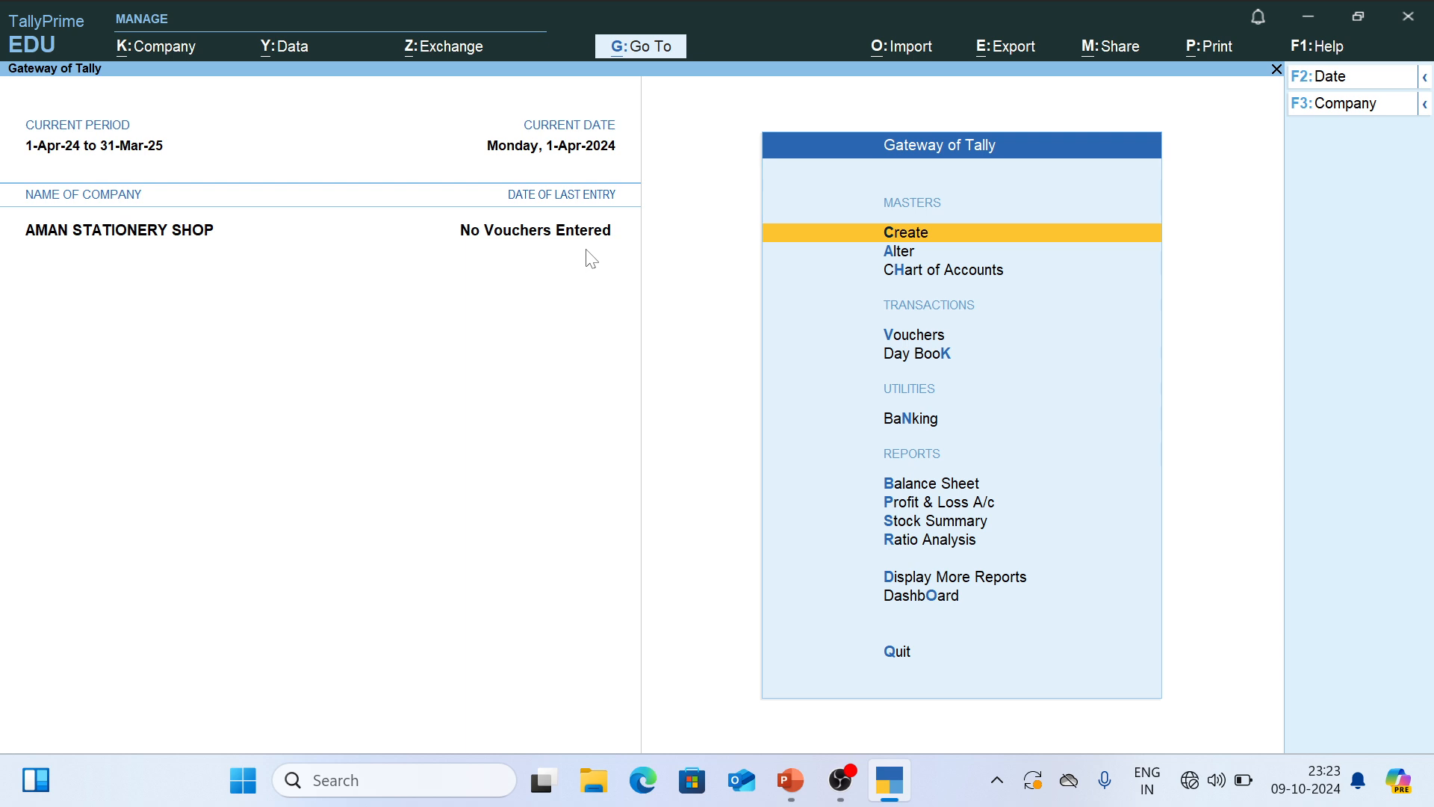
- Switch to PowerPoint and show the first slide with the shops and the accountant
key("alt+Tab")
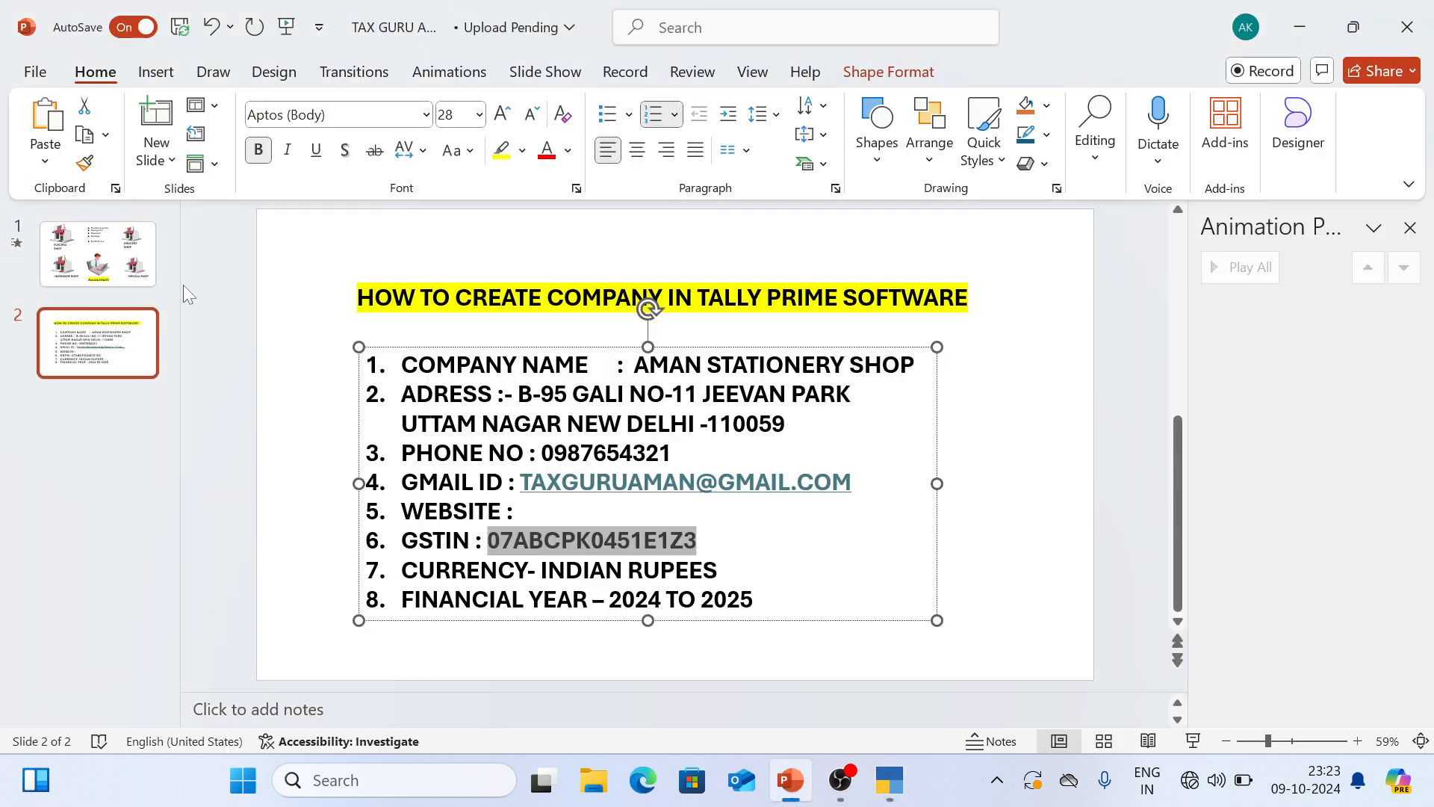
left_click(108, 270)
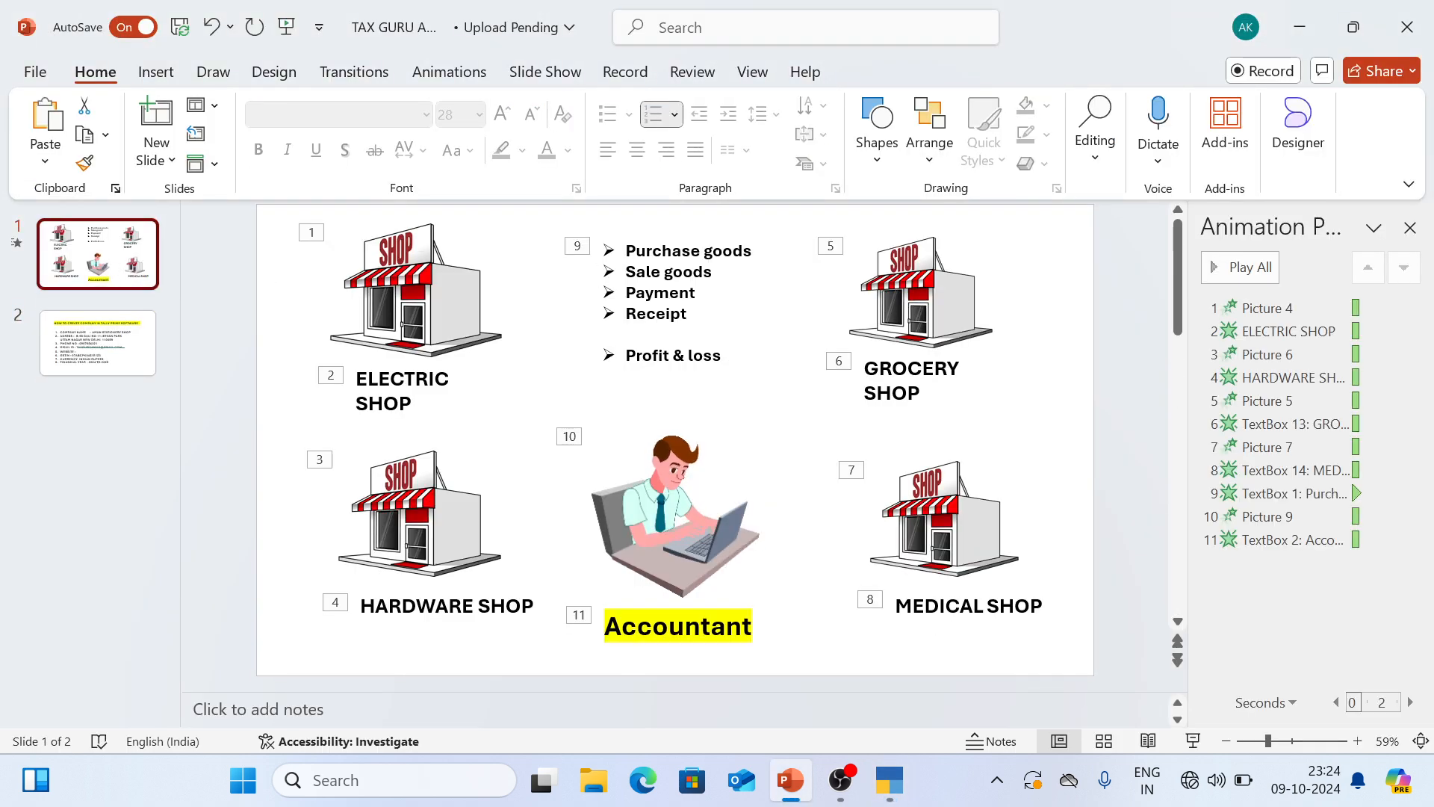